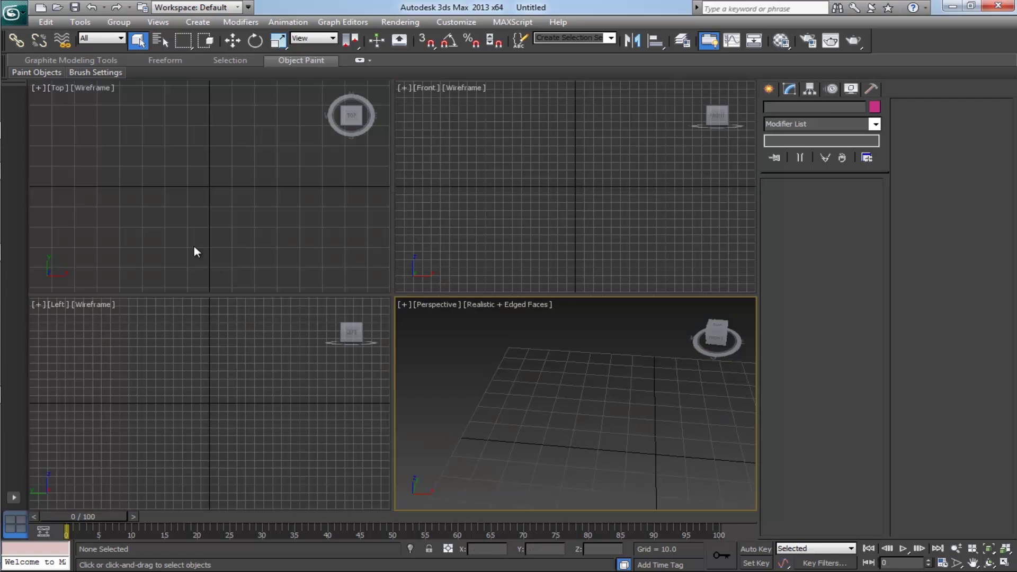
Step: Draw a plane in the Top view and set its length and width to 800
{"action": "key", "text": "alt+w"}
{"action": "left_click", "coordinate": [769, 89]}
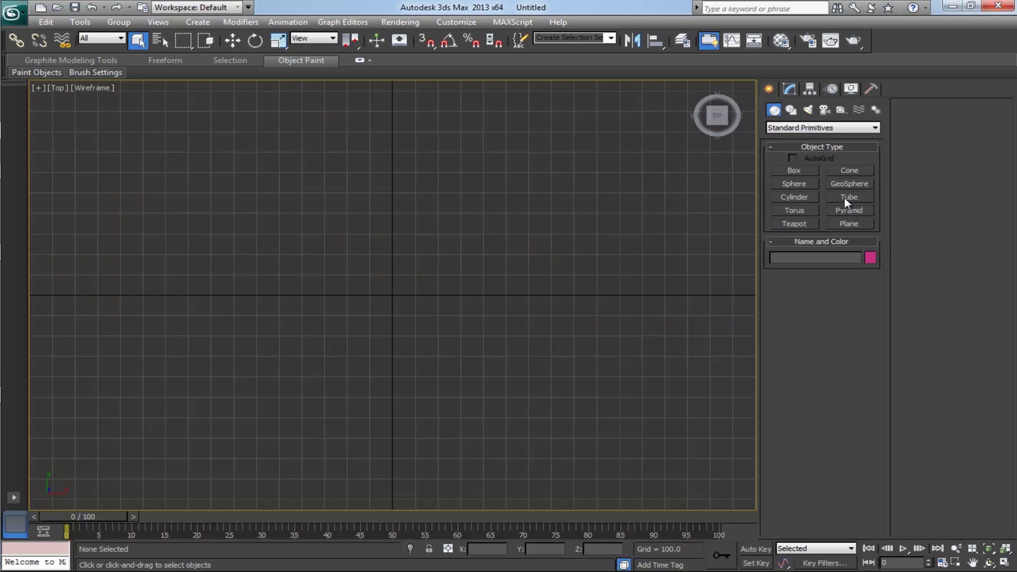
{"action": "left_click", "coordinate": [851, 224]}
{"action": "left_click_drag", "start_coordinate": [171, 125], "coordinate": [632, 487]}
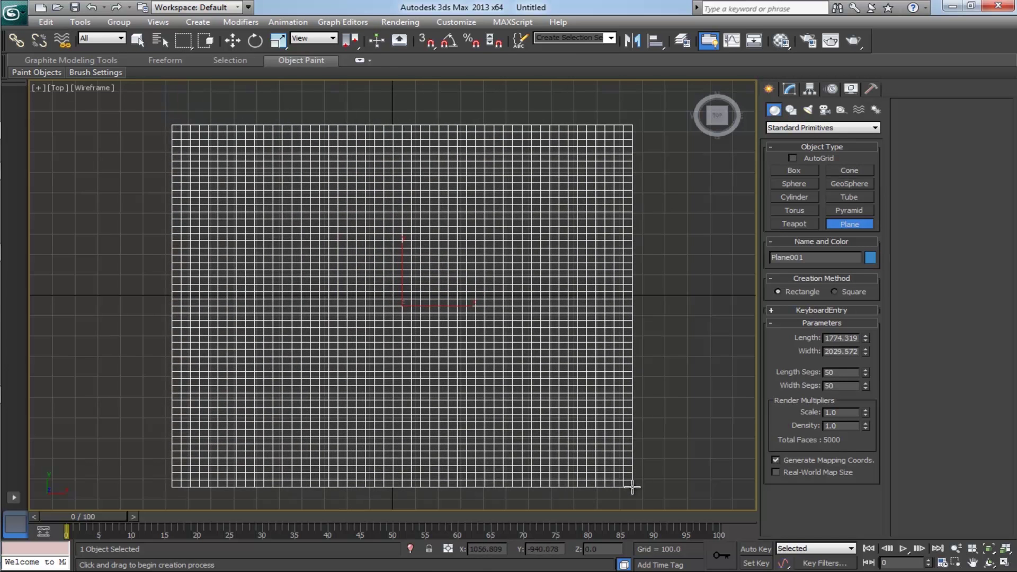
{"action": "key", "text": "Tab"}
{"action": "key", "text": "BackSpace"}
{"action": "type", "text": "800"}
{"action": "key", "text": "Return"}
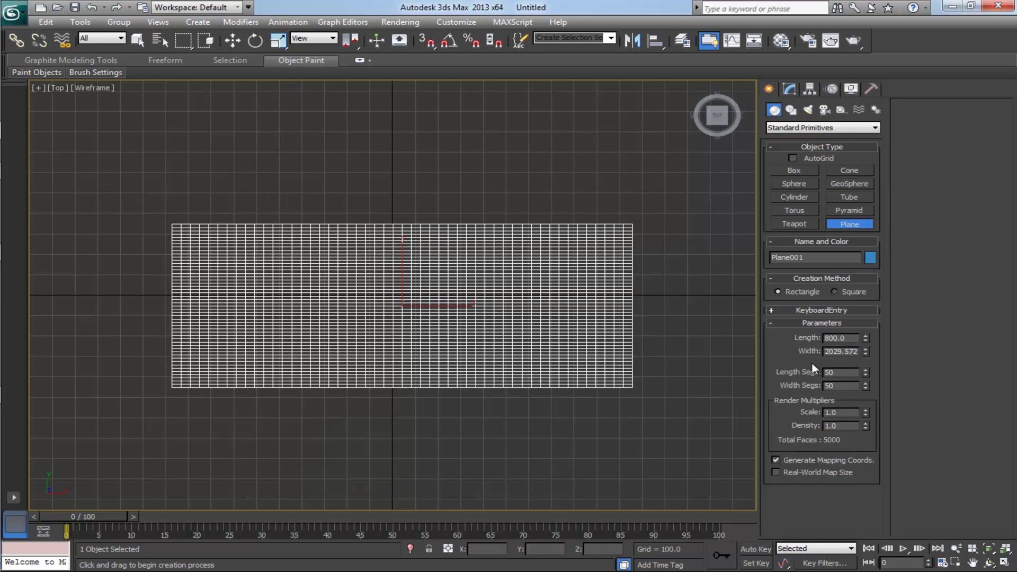
{"action": "type", "text": "800"}
{"action": "key", "text": "Tab"}
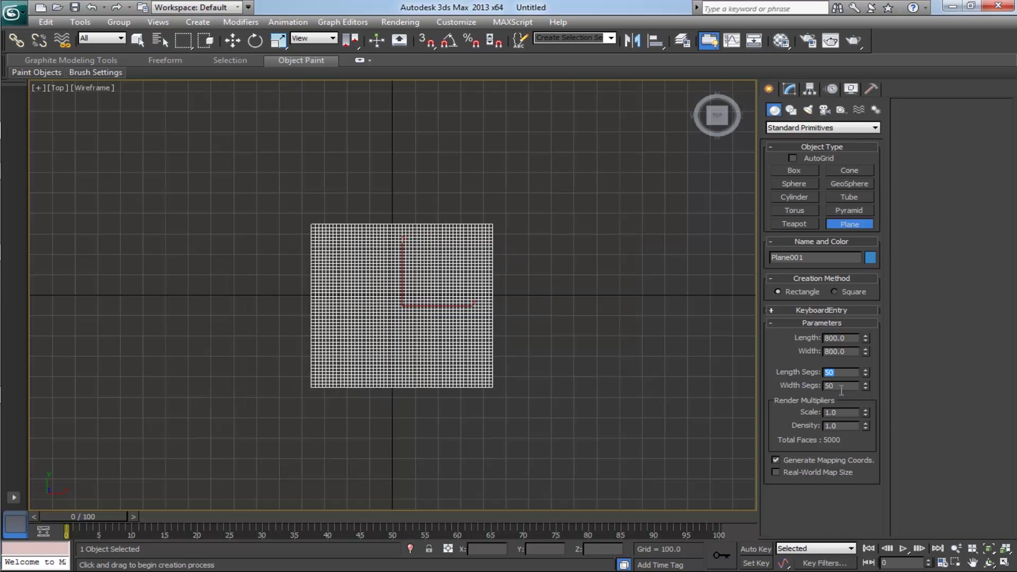
Step: Maximize the Perspective viewport and frame the whole plane in it
{"action": "key", "text": "alt+w"}
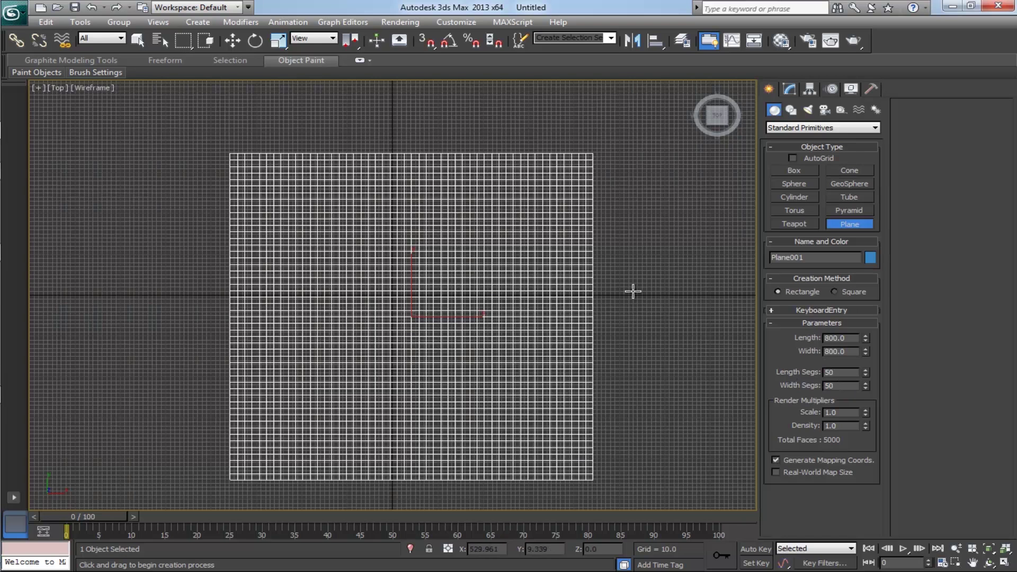
{"action": "left_click", "coordinate": [645, 301]}
{"action": "key", "text": "alt+w"}
{"action": "key", "text": "z"}
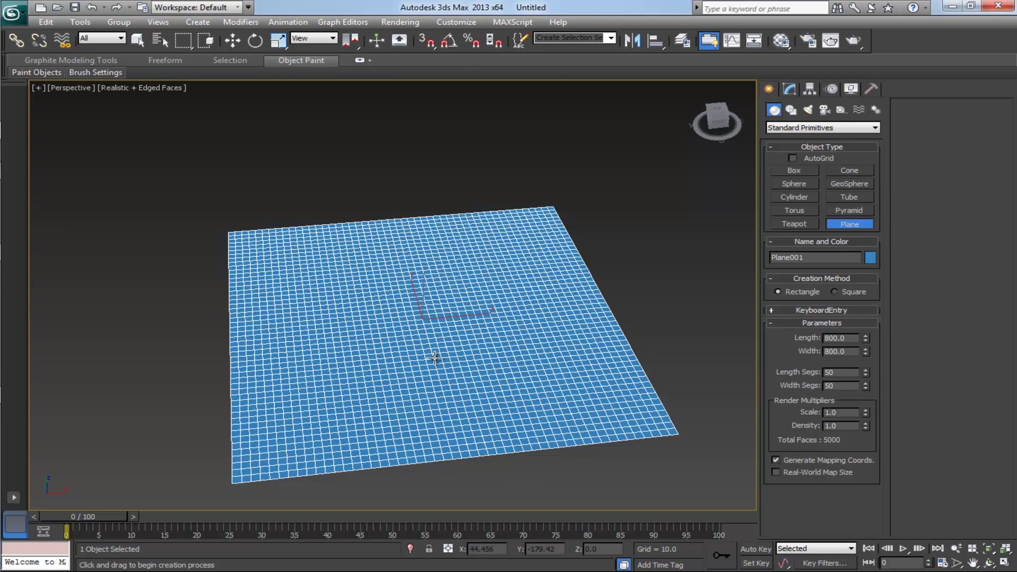
{"action": "middle_click_drag", "start_coordinate": [663, 273], "coordinate": [647, 279]}
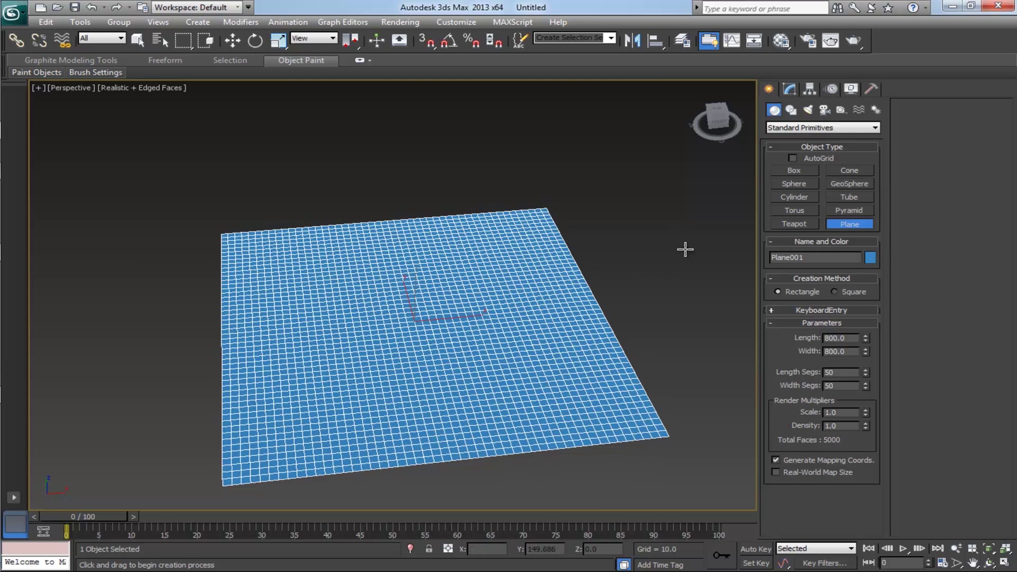
{"action": "key", "text": "alt+Tab"}
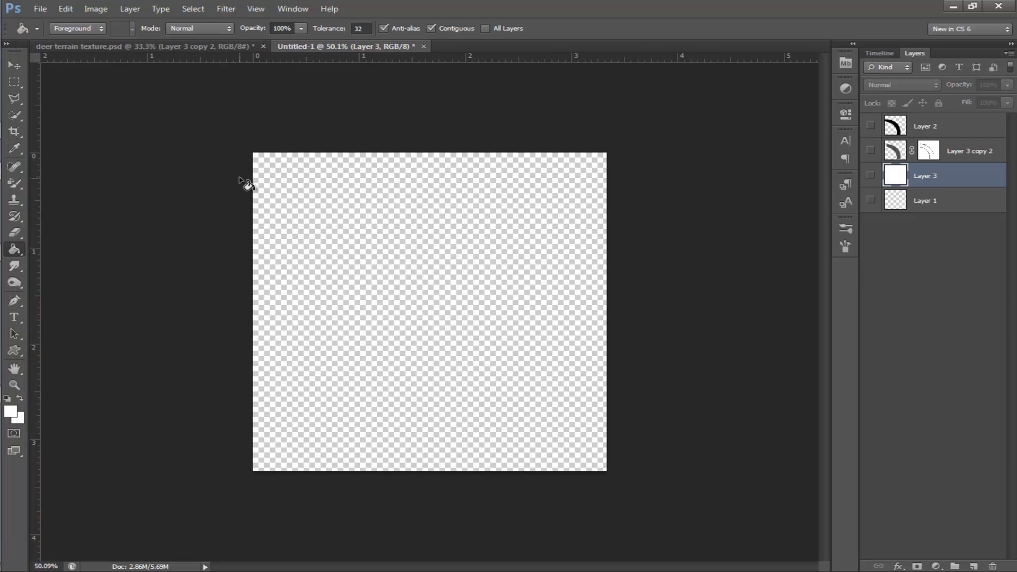
Step: Check the canvas size and show the white layer and the black road arc layer
{"action": "key", "text": "ctrl+n"}
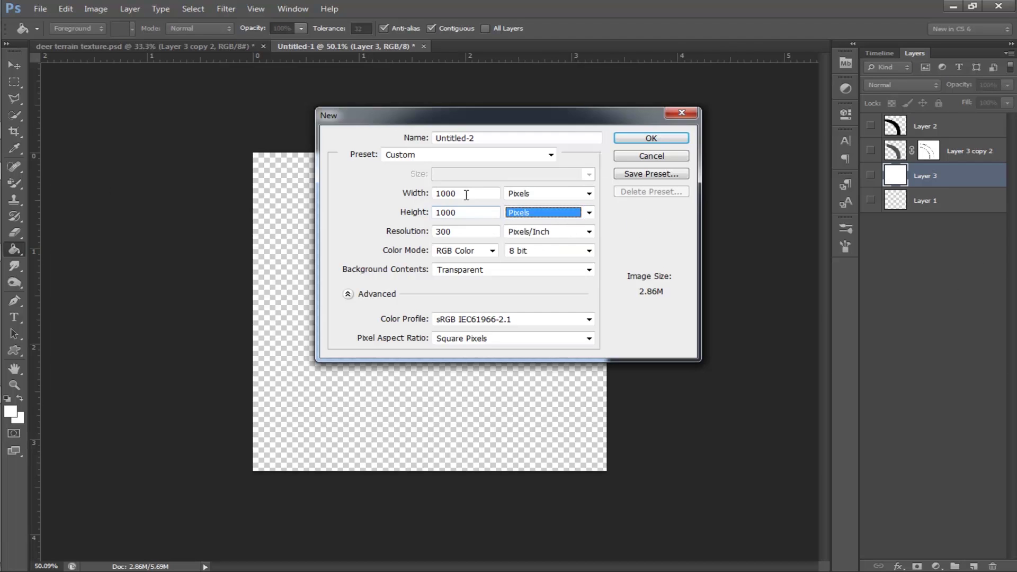
{"action": "key", "text": "Tab"}
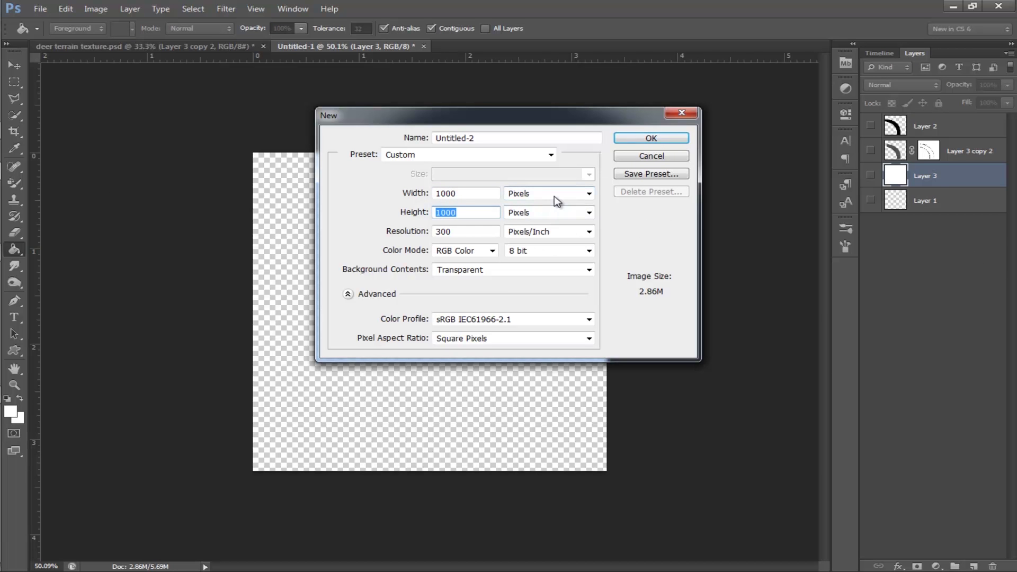
{"action": "key", "text": "Escape"}
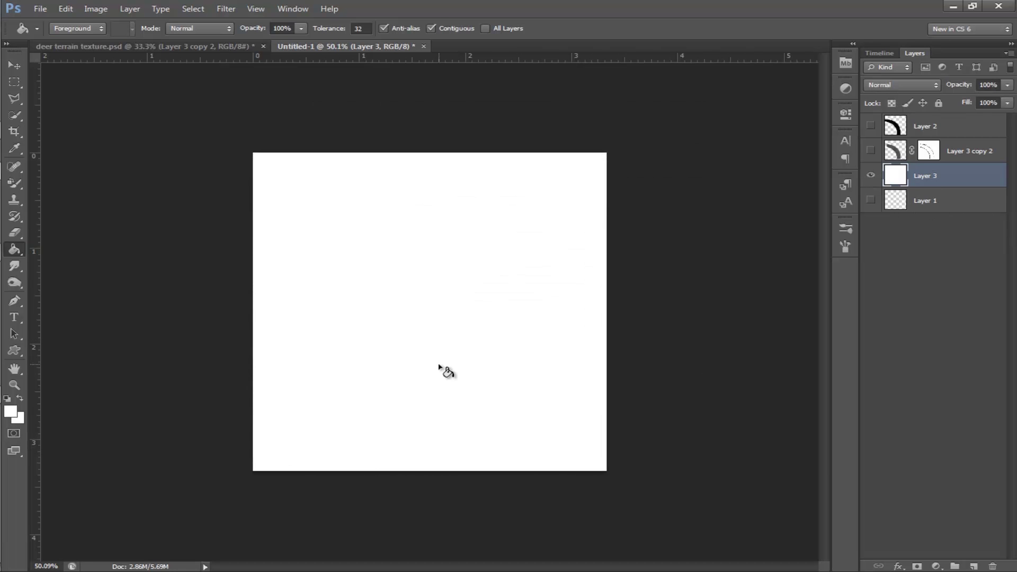
{"action": "key", "text": "ctrl+shift+d"}
{"action": "left_click", "coordinate": [14, 301]}
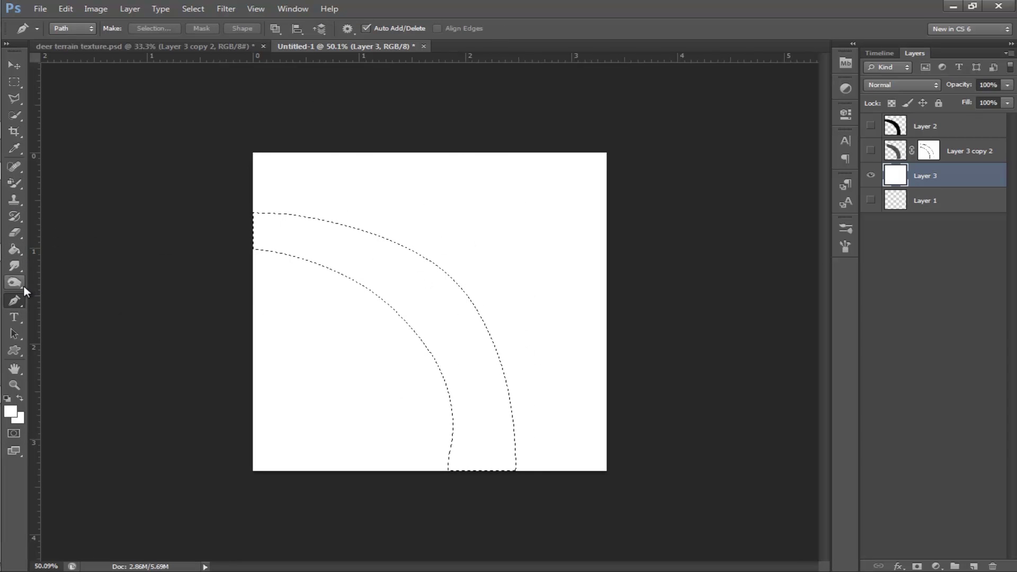
{"action": "left_click", "coordinate": [871, 126]}
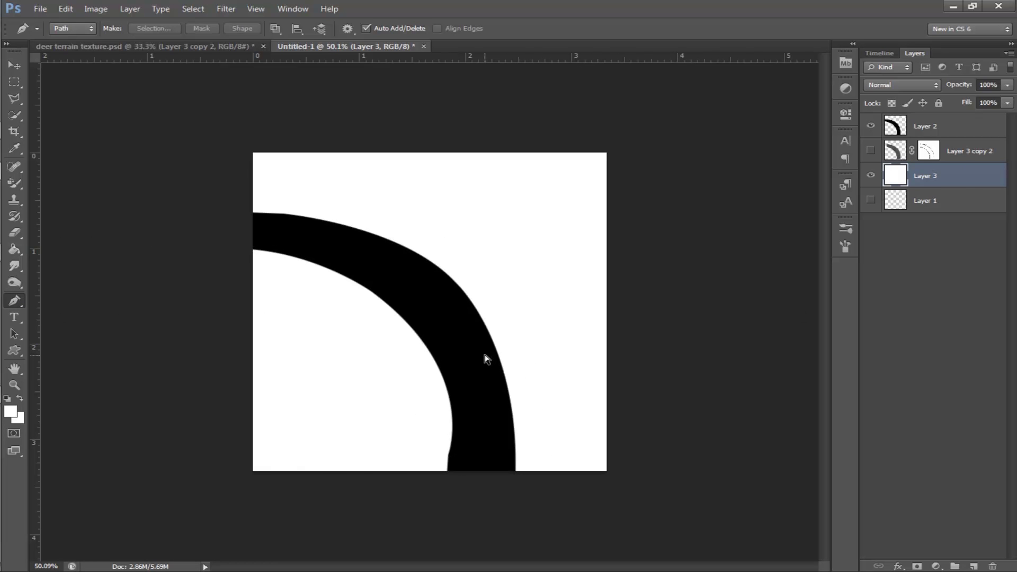
Step: Save the image as Road_blueprint.jpg in JPEG format
{"action": "key", "text": "ctrl+shift+s"}
{"action": "left_click", "coordinate": [421, 132]}
{"action": "left_click", "coordinate": [542, 303]}
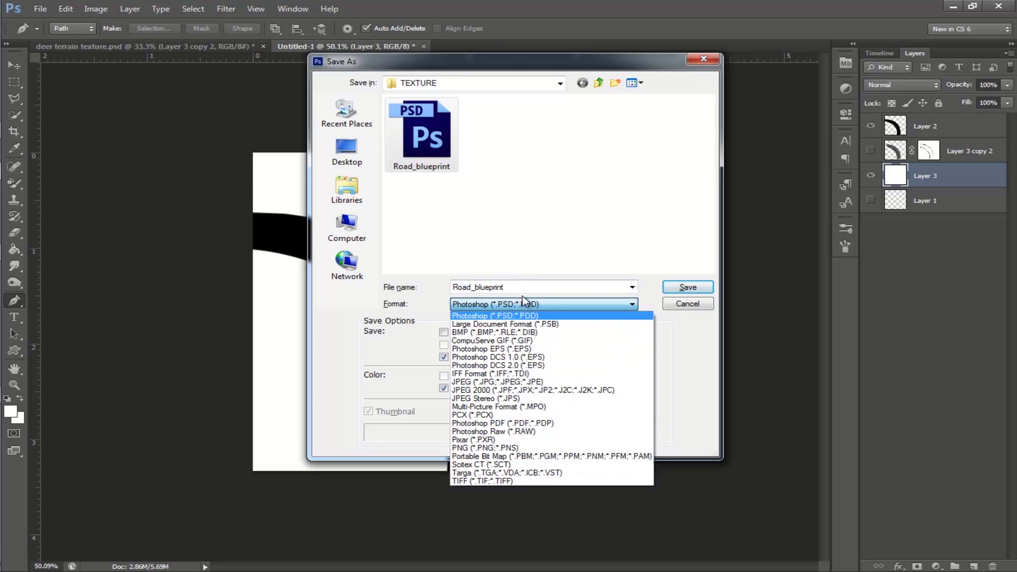
{"action": "left_click", "coordinate": [527, 382]}
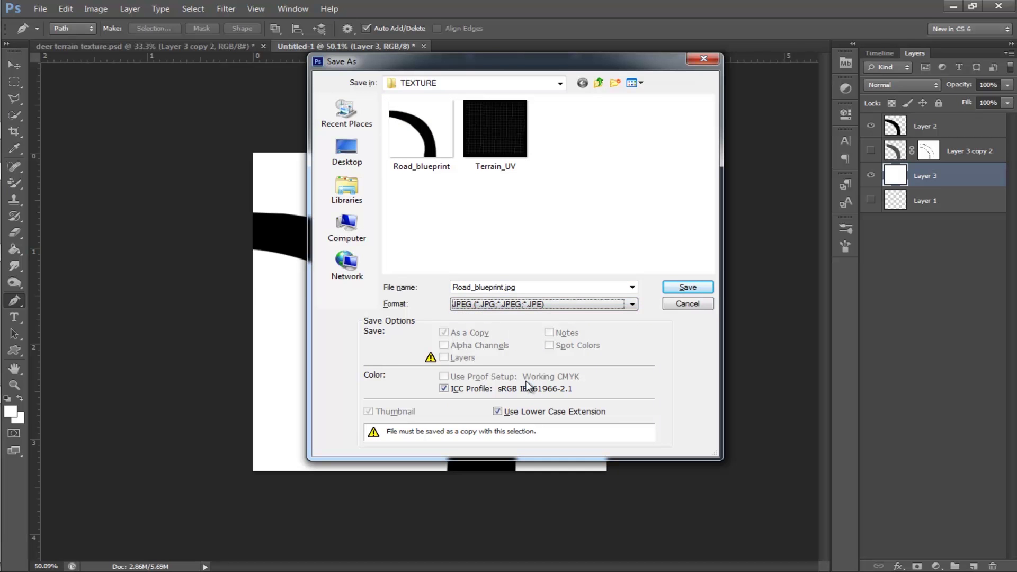
{"action": "left_click", "coordinate": [688, 288]}
{"action": "key", "text": "Return"}
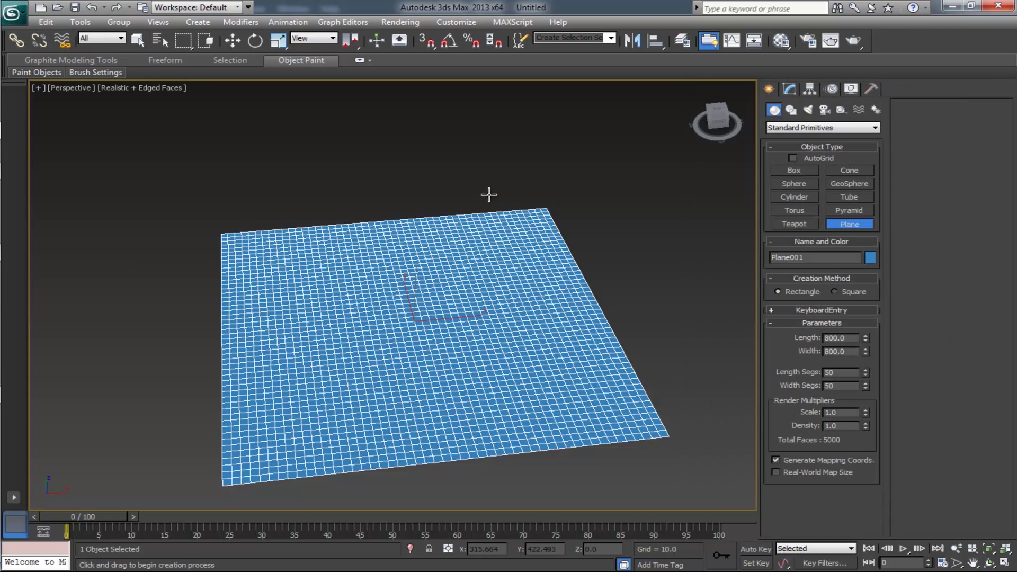
Step: Make a material with Road_blueprint.jpg as its Diffuse bitmap, assign it to the plane and show it shaded
{"action": "key", "text": "m"}
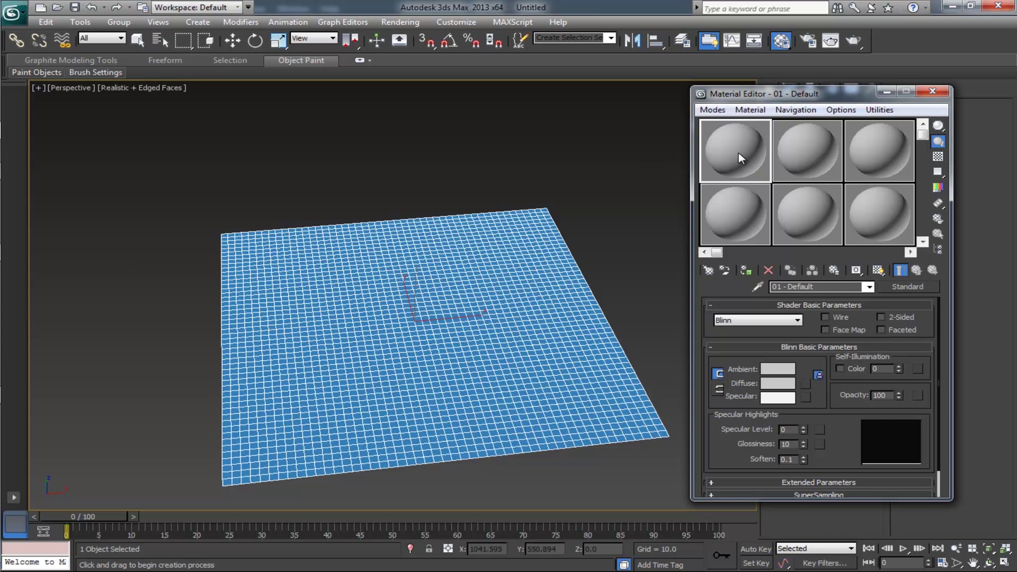
{"action": "left_click", "coordinate": [805, 383]}
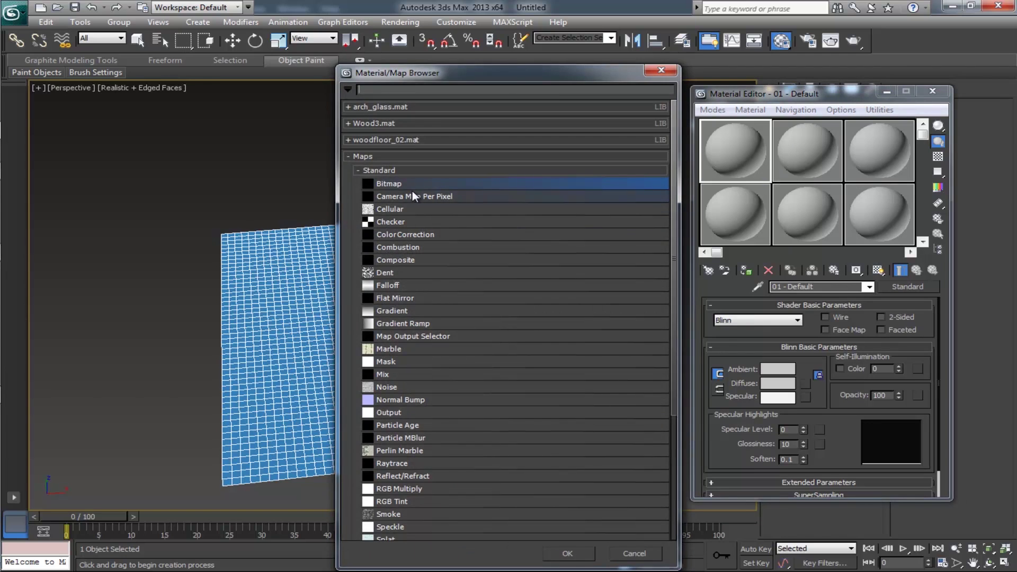
{"action": "double_click", "coordinate": [411, 187]}
{"action": "left_click", "coordinate": [79, 129]}
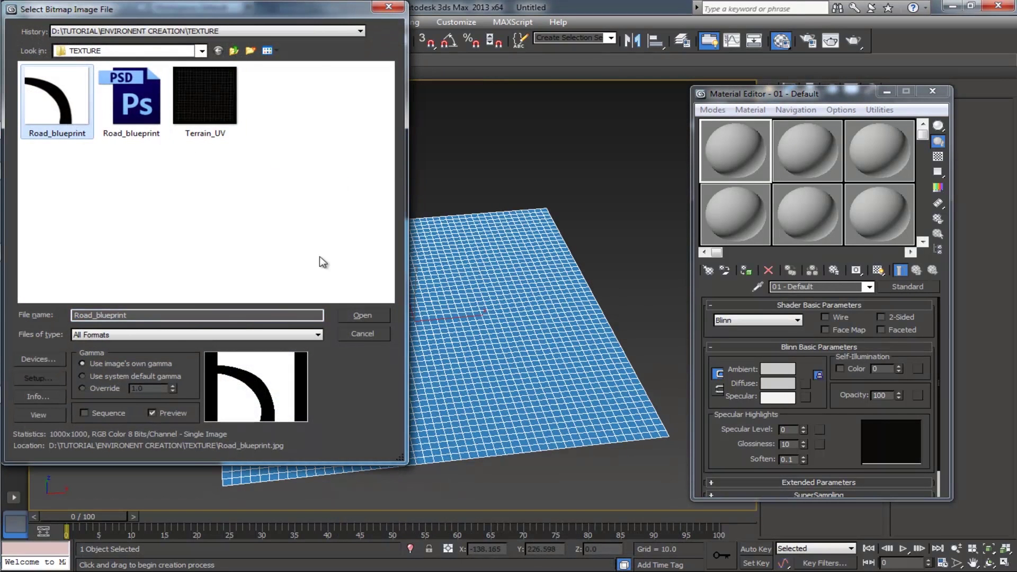
{"action": "left_click", "coordinate": [352, 316]}
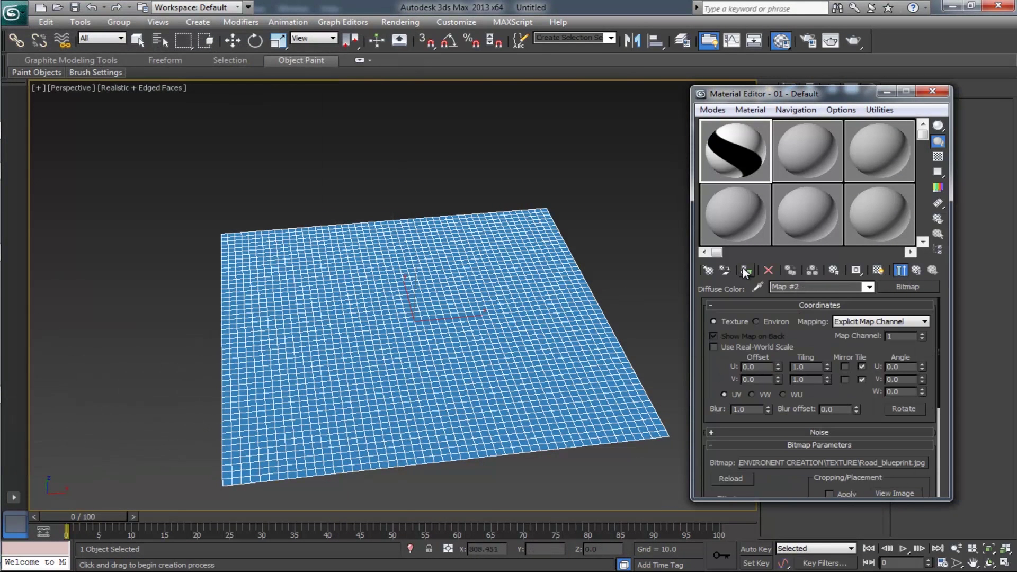
{"action": "left_click", "coordinate": [744, 271]}
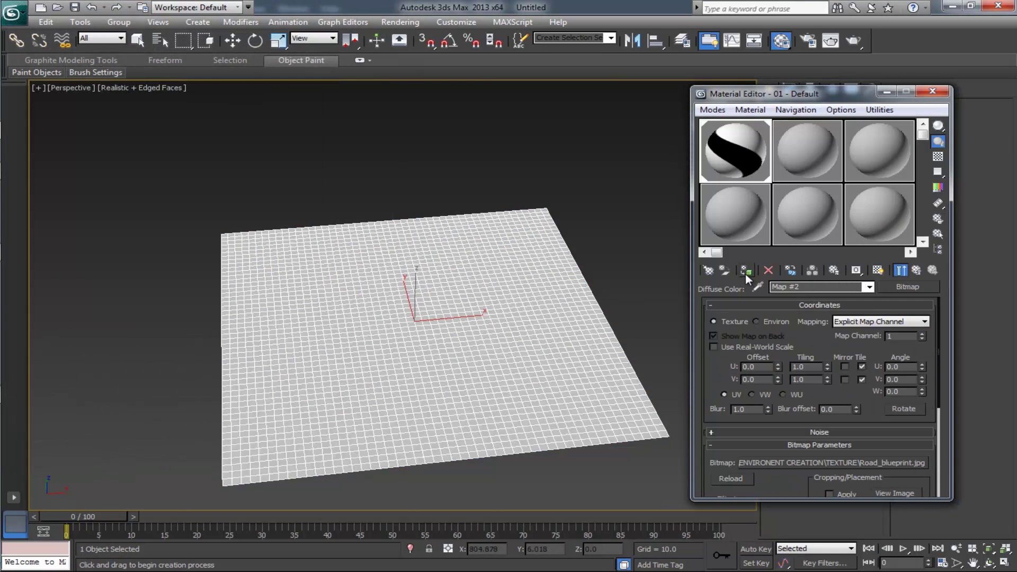
{"action": "left_click", "coordinate": [888, 271]}
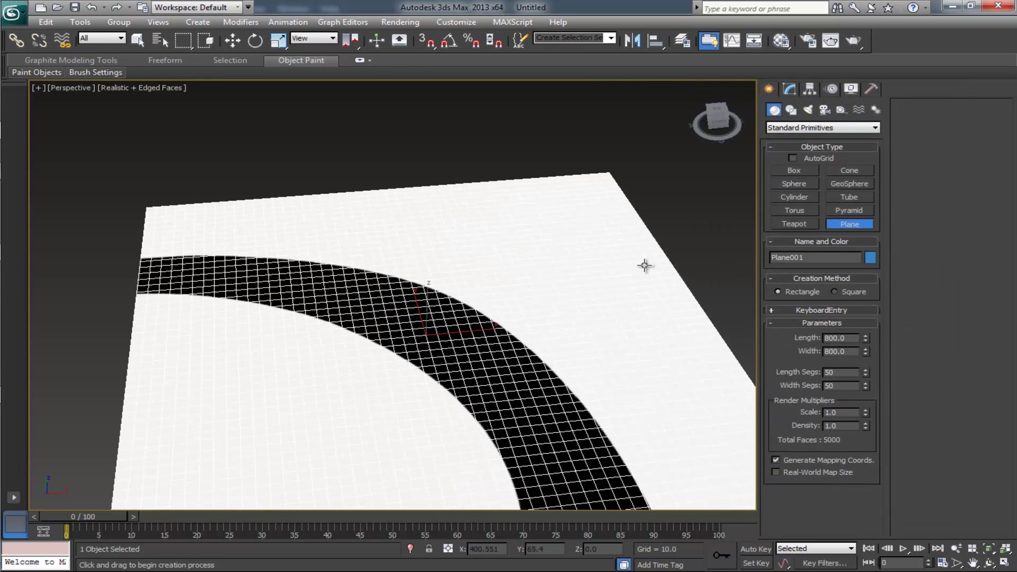
{"action": "scroll", "coordinate": [644, 267], "scroll_direction": "down", "scroll_amount": 3}
Step: Convert Plane001 to an Editable Poly and expand the Graphite Modeling Tools ribbon
{"action": "middle_click_drag", "start_coordinate": [636, 273], "coordinate": [610, 275], "text": "alt"}
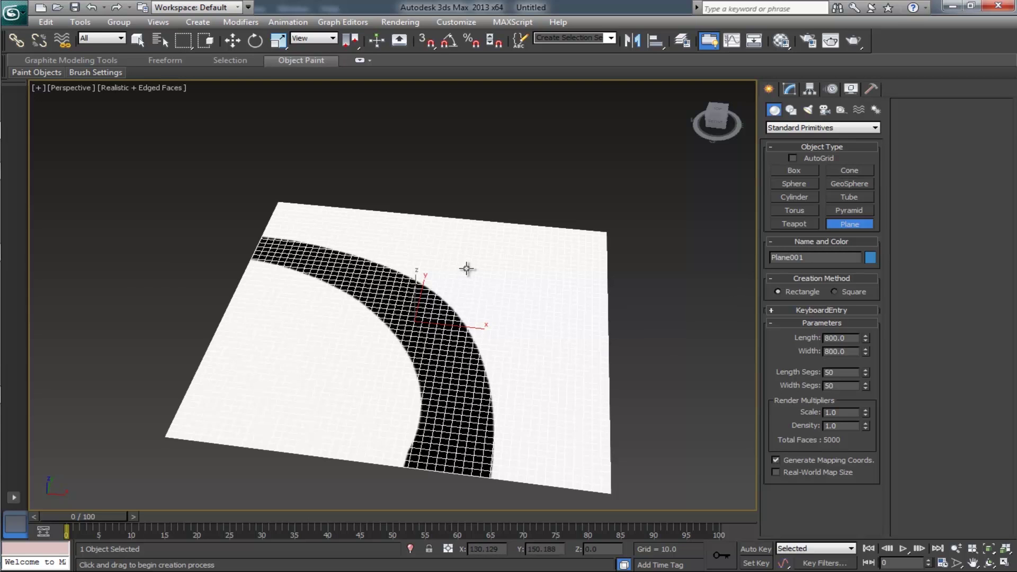
{"action": "left_click", "coordinate": [789, 89]}
{"action": "right_click", "coordinate": [510, 279]}
{"action": "right_click", "coordinate": [510, 279]}
{"action": "mouse_move", "coordinate": [602, 394]}
{"action": "left_click", "coordinate": [697, 402]}
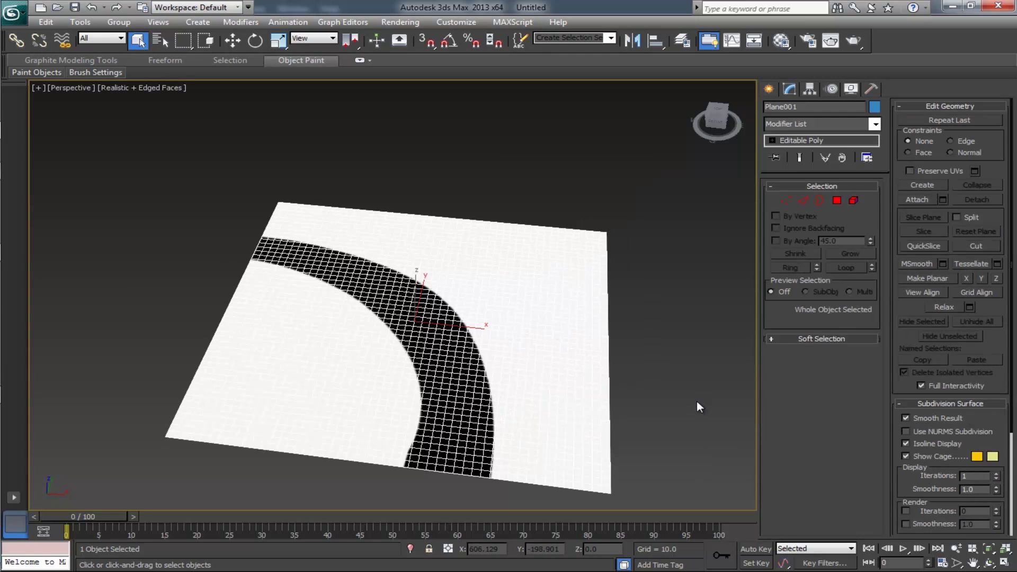
{"action": "left_click", "coordinate": [359, 60]}
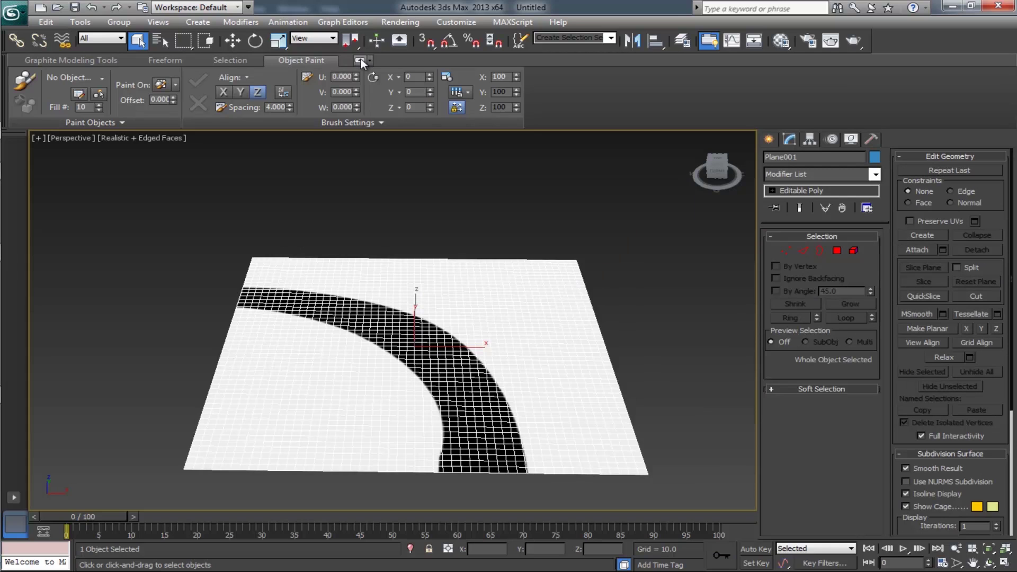
Step: Use Push/Pull at size 50 and strength 10 to raise soft bumps on the plane
{"action": "left_click", "coordinate": [165, 60]}
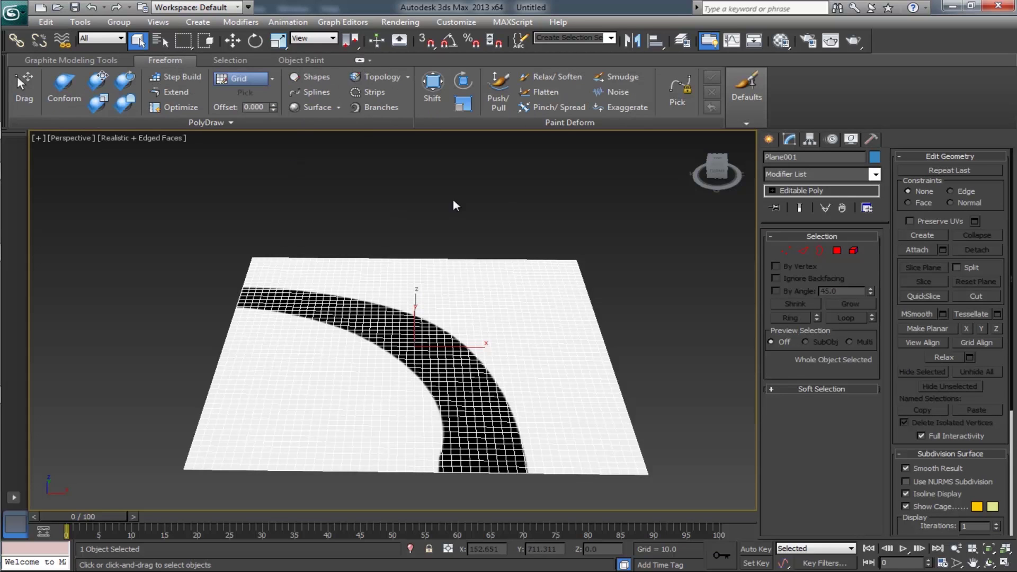
{"action": "left_click", "coordinate": [498, 91]}
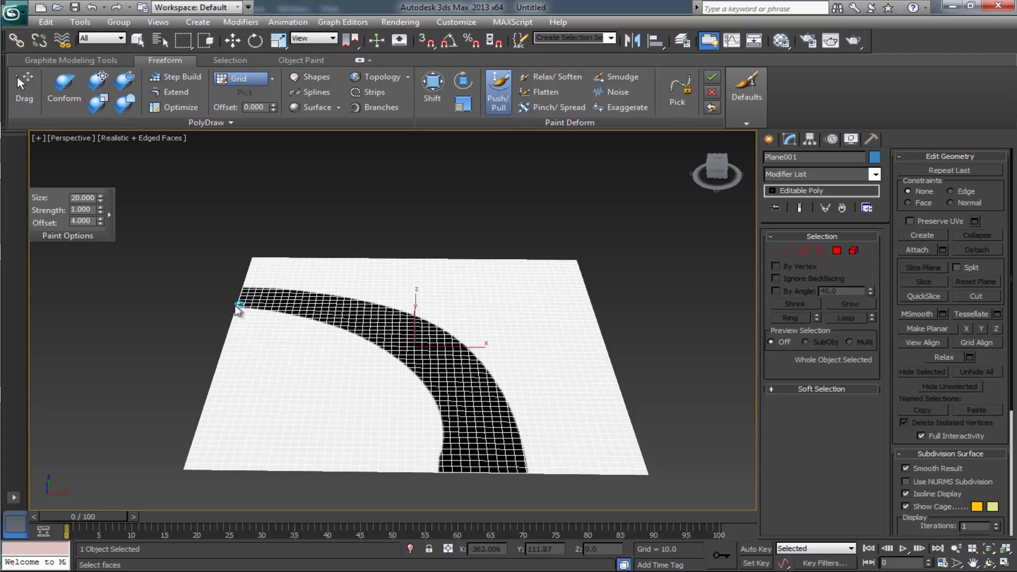
{"action": "left_click", "coordinate": [69, 198]}
{"action": "type", "text": "50"}
{"action": "key", "text": "Return"}
{"action": "middle_click_drag", "start_coordinate": [285, 348], "coordinate": [28, 218], "text": "alt"}
{"action": "key", "text": "Tab"}
{"action": "type", "text": "10"}
{"action": "key", "text": "Return"}
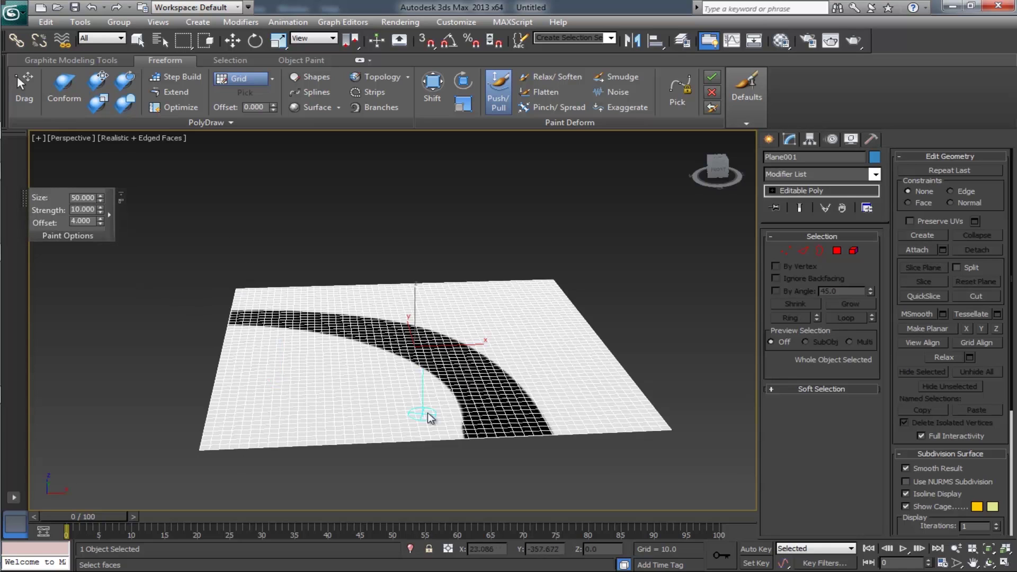
{"action": "middle_click_drag", "start_coordinate": [421, 414], "coordinate": [302, 386], "text": "alt"}
{"action": "mouse_move", "coordinate": [291, 388]}
{"action": "left_mouse_down"}
{"action": "mouse_move", "coordinate": [260, 386]}
{"action": "mouse_move", "coordinate": [247, 400]}
{"action": "mouse_move", "coordinate": [294, 426]}
{"action": "mouse_move", "coordinate": [330, 418]}
{"action": "mouse_move", "coordinate": [297, 441]}
{"action": "mouse_move", "coordinate": [341, 452]}
{"action": "mouse_move", "coordinate": [326, 370]}
{"action": "mouse_move", "coordinate": [260, 346]}
{"action": "mouse_move", "coordinate": [217, 394]}
{"action": "mouse_move", "coordinate": [215, 438]}
{"action": "mouse_move", "coordinate": [240, 353]}
{"action": "mouse_move", "coordinate": [279, 326]}
{"action": "mouse_move", "coordinate": [260, 310]}
{"action": "left_mouse_up"}
Step: Increase the brush size to 70 and paint more bumps on the left and right sides
{"action": "middle_click_drag", "start_coordinate": [259, 310], "coordinate": [265, 328], "text": "alt"}
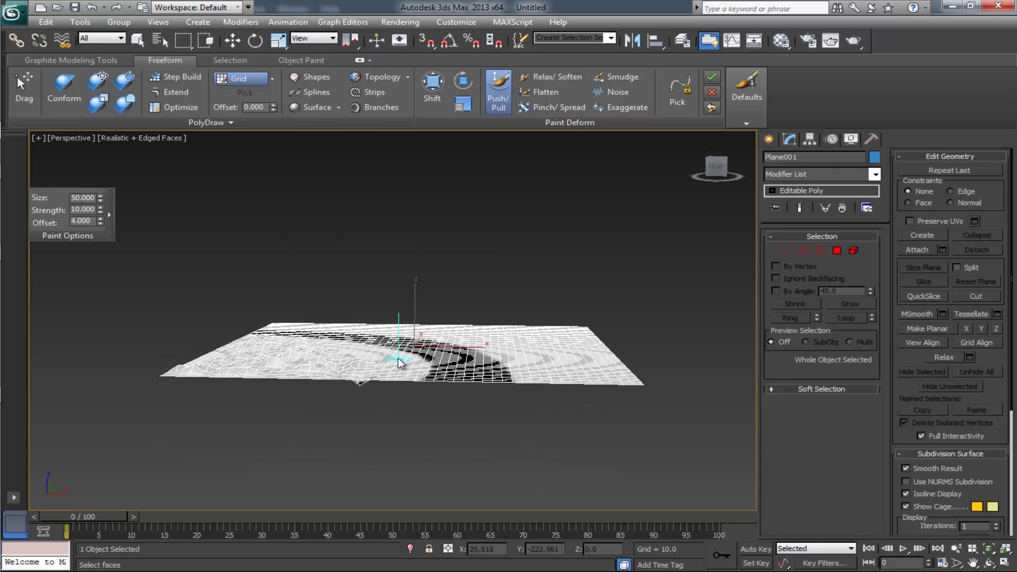
{"action": "left_click", "coordinate": [83, 198]}
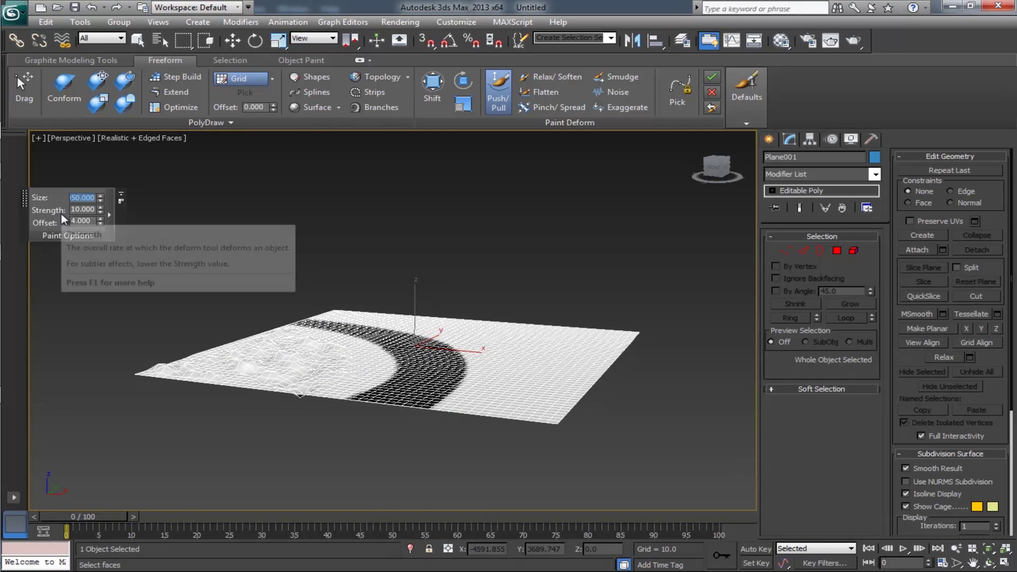
{"action": "type", "text": "70"}
{"action": "key", "text": "Return"}
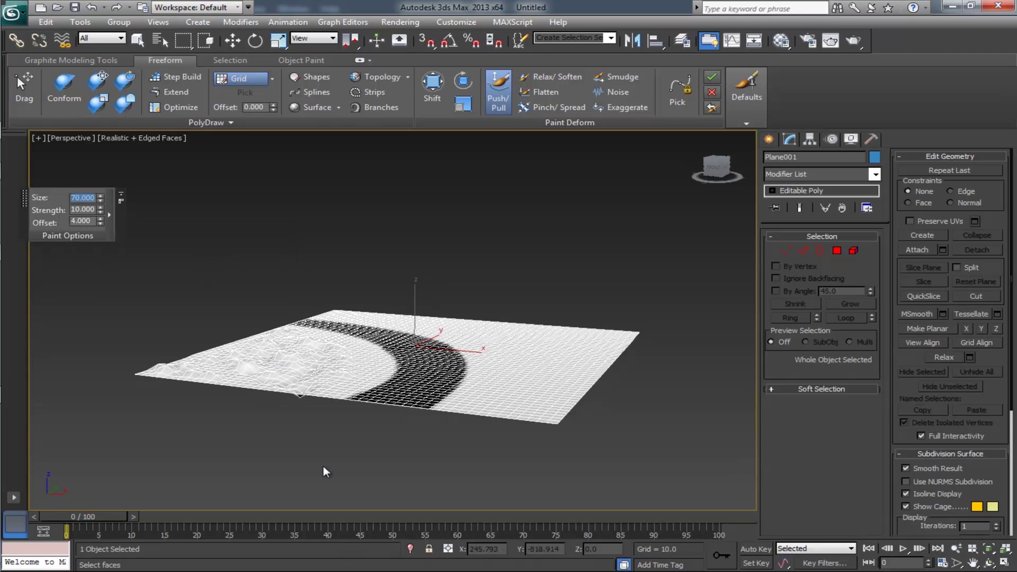
{"action": "mouse_move", "coordinate": [311, 364]}
{"action": "left_mouse_down"}
{"action": "mouse_move", "coordinate": [242, 384]}
{"action": "mouse_move", "coordinate": [198, 375]}
{"action": "mouse_move", "coordinate": [281, 332]}
{"action": "mouse_move", "coordinate": [318, 356]}
{"action": "left_mouse_up"}
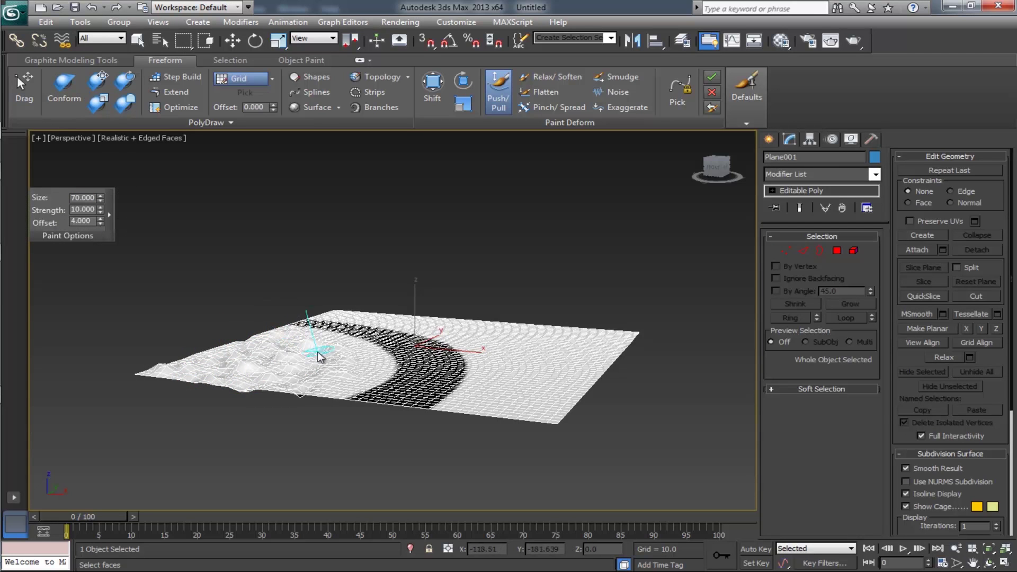
{"action": "middle_click_drag", "start_coordinate": [447, 385], "coordinate": [318, 374], "text": "alt"}
{"action": "mouse_move", "coordinate": [271, 393]}
{"action": "left_mouse_down"}
{"action": "mouse_move", "coordinate": [435, 291]}
{"action": "mouse_move", "coordinate": [450, 304]}
{"action": "mouse_move", "coordinate": [537, 318]}
{"action": "mouse_move", "coordinate": [559, 368]}
{"action": "mouse_move", "coordinate": [527, 426]}
{"action": "mouse_move", "coordinate": [604, 322]}
{"action": "left_mouse_up"}
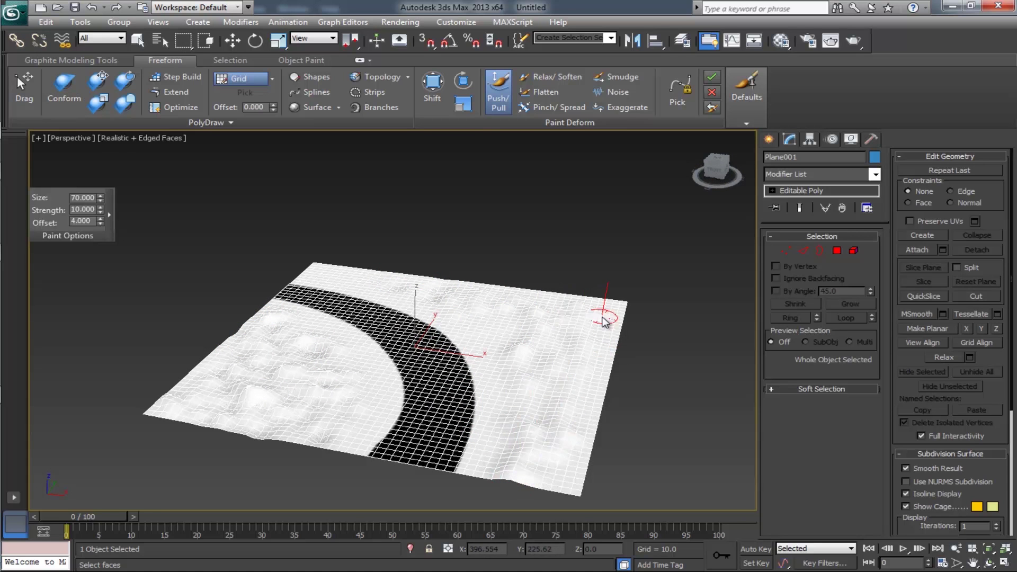
{"action": "mouse_move", "coordinate": [574, 341]}
{"action": "middle_mouse_down", "text": "alt"}
{"action": "mouse_move", "coordinate": [535, 370]}
{"action": "mouse_move", "coordinate": [579, 364]}
{"action": "mouse_move", "coordinate": [582, 386]}
{"action": "mouse_move", "coordinate": [477, 220]}
{"action": "middle_mouse_up", "text": "alt"}
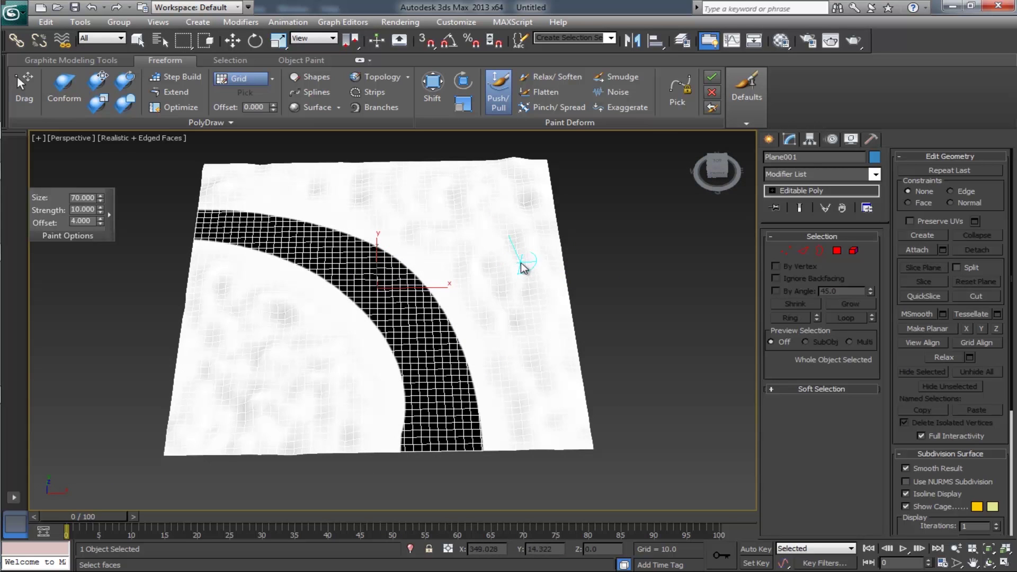
{"action": "left_click", "coordinate": [360, 60]}
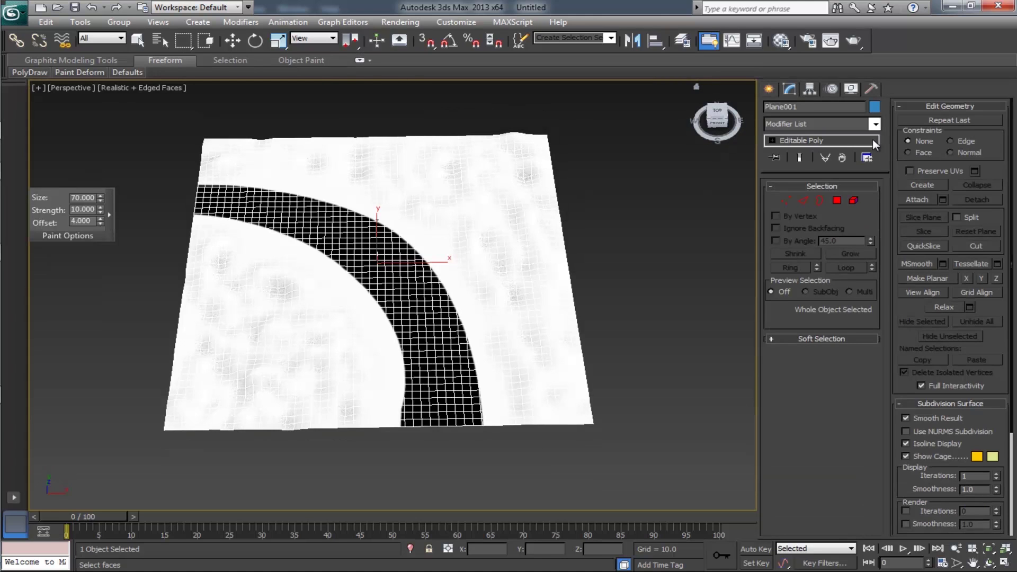
Step: Add an Unwrap UVW modifier, select all polygons and open Pelt Map
{"action": "left_click", "coordinate": [877, 124]}
{"action": "scroll", "coordinate": [811, 371], "scroll_direction": "down", "scroll_amount": 15}
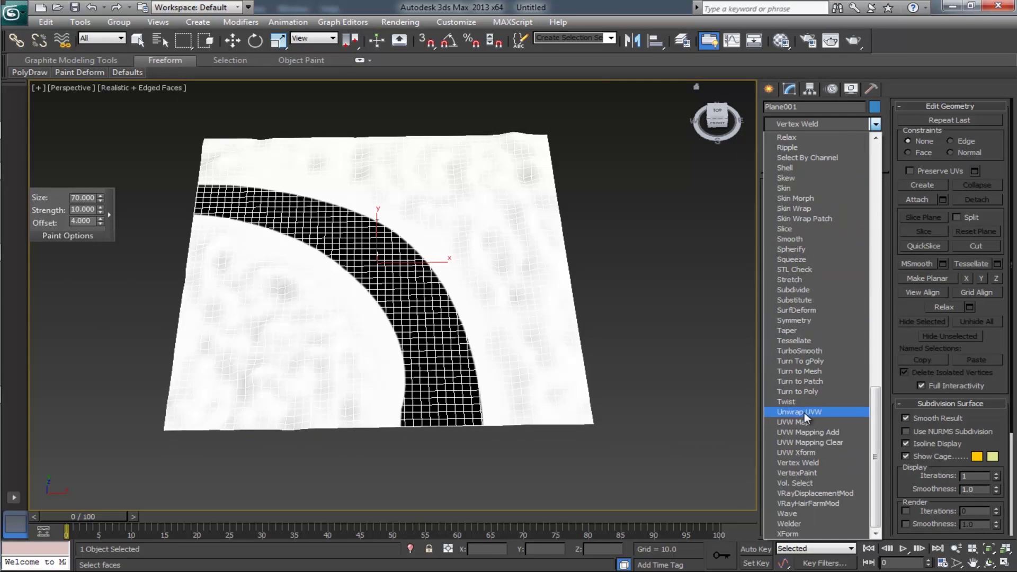
{"action": "left_click", "coordinate": [804, 413]}
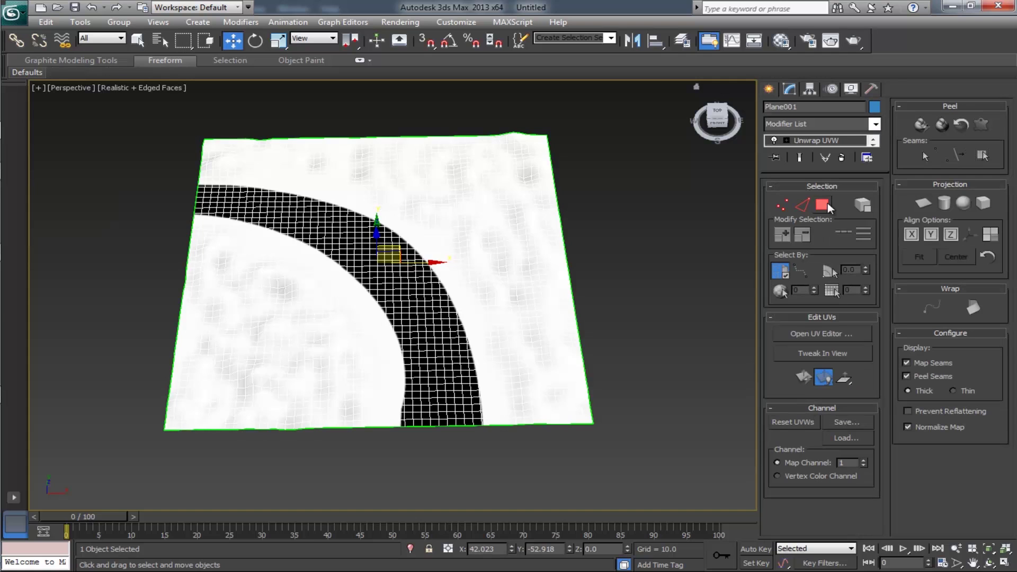
{"action": "left_click", "coordinate": [824, 205]}
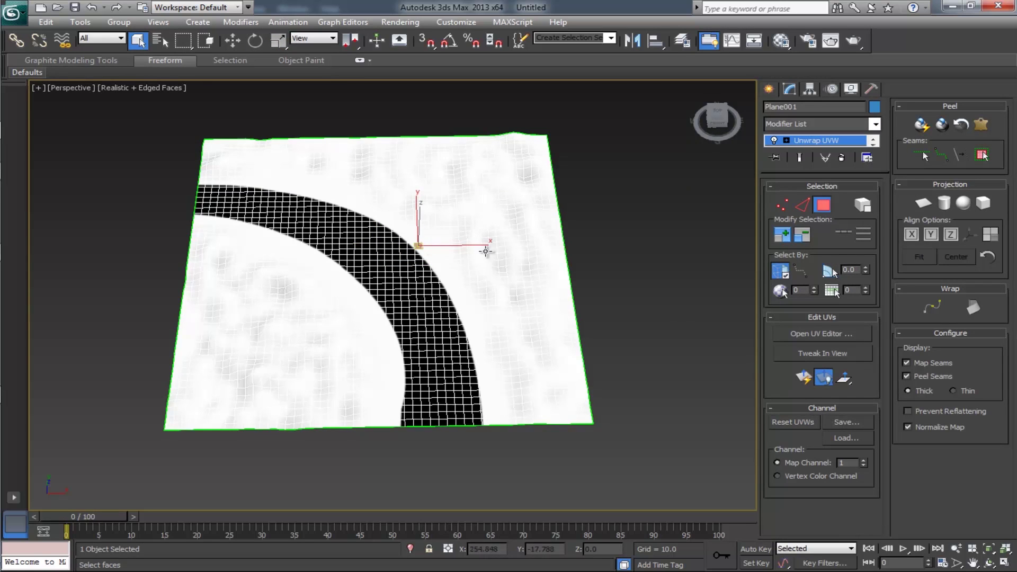
{"action": "left_click", "coordinate": [981, 156]}
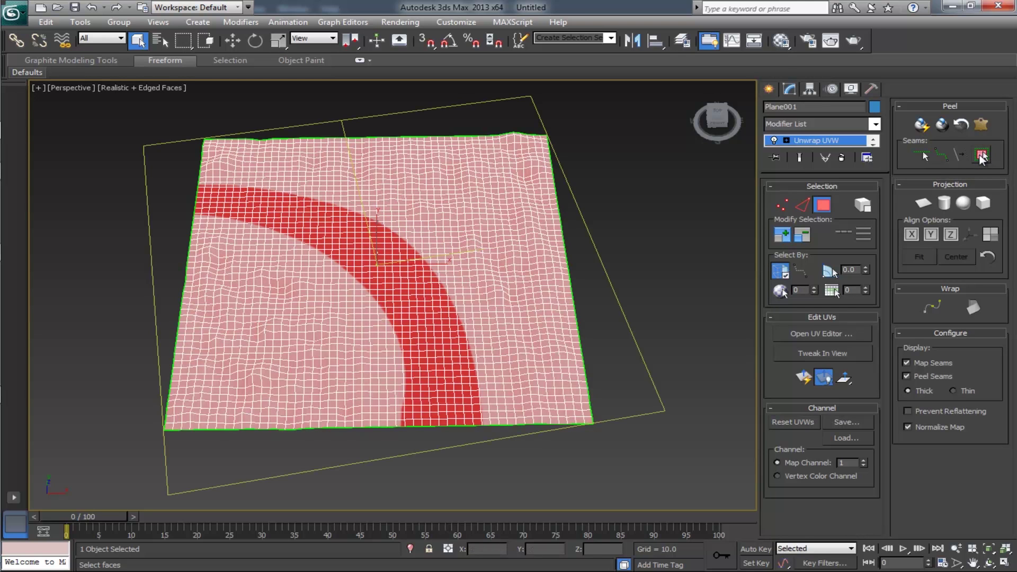
{"action": "left_click", "coordinate": [981, 125]}
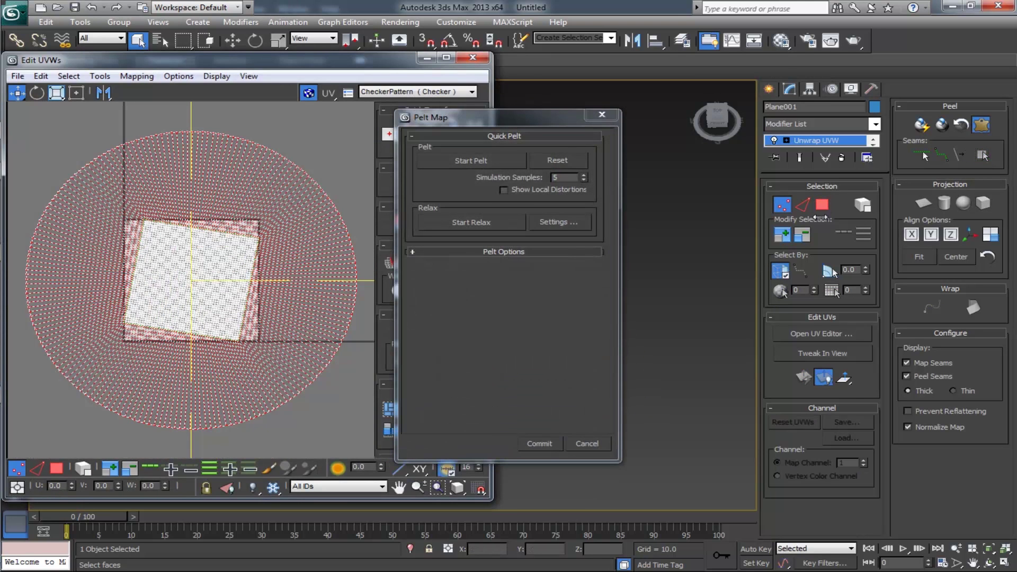
Step: Pelt and commit the UVs, then relax them by face angles
{"action": "left_click", "coordinate": [471, 164]}
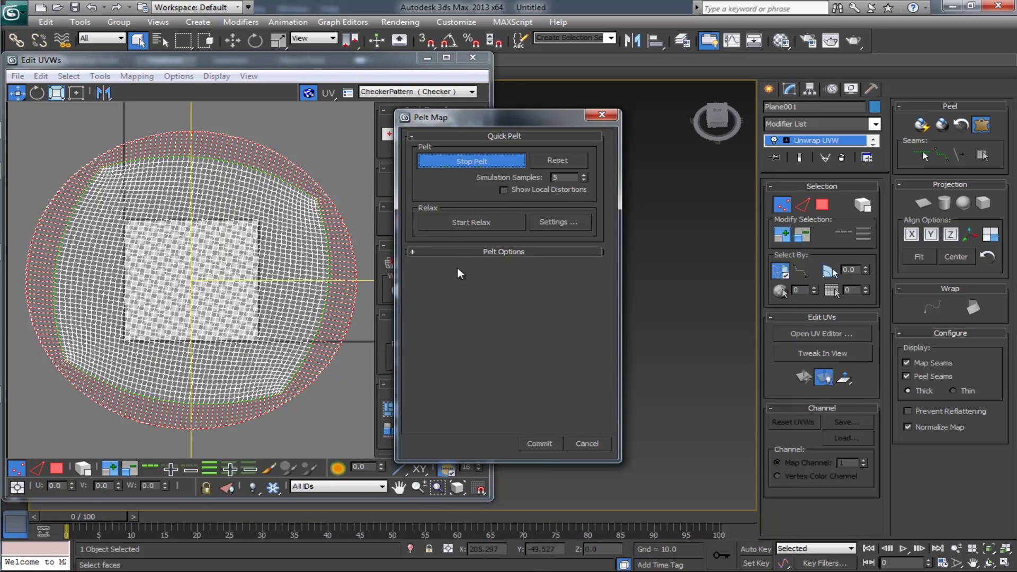
{"action": "left_click", "coordinate": [535, 444]}
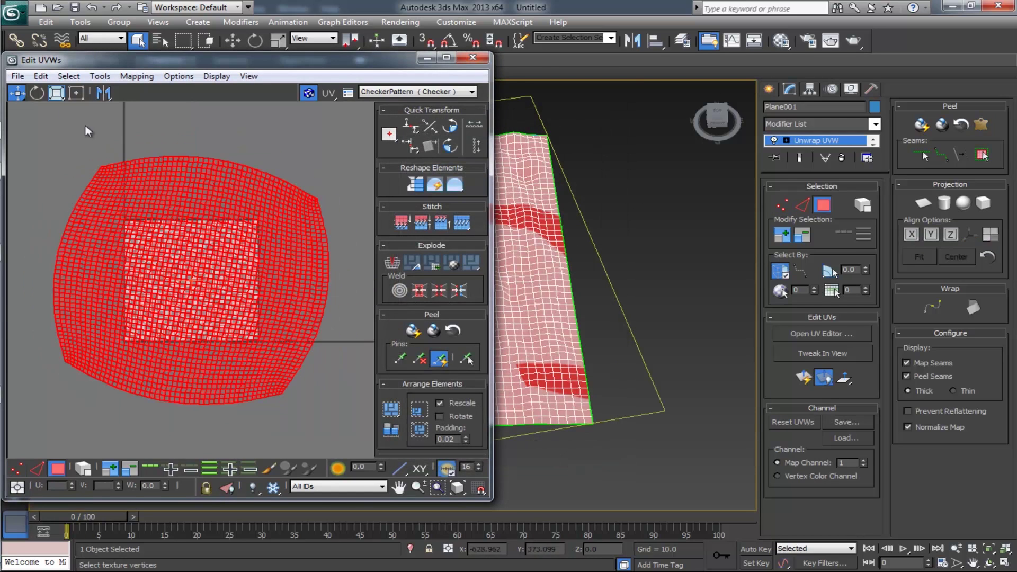
{"action": "left_click", "coordinate": [100, 75]}
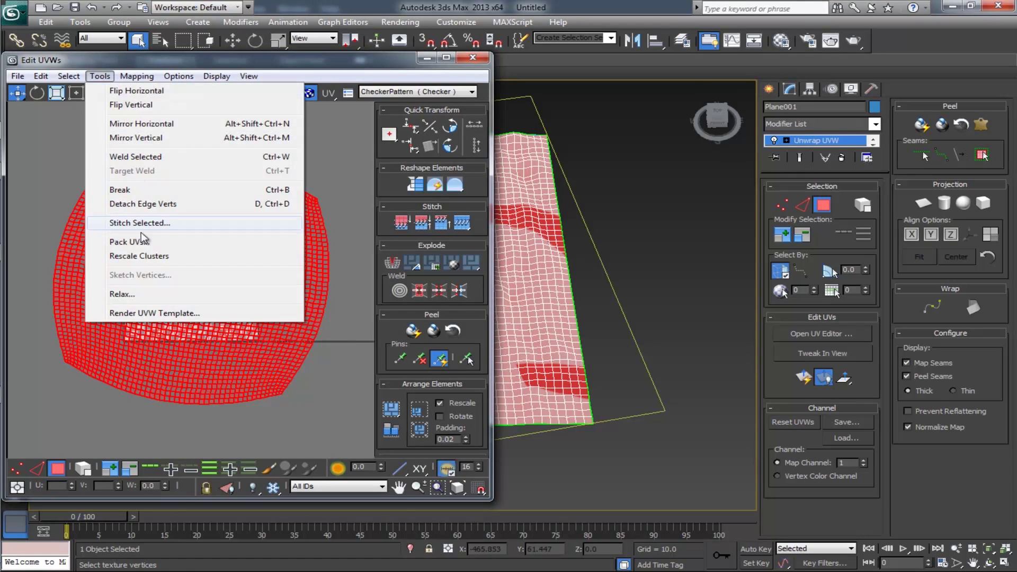
{"action": "left_click", "coordinate": [140, 296]}
{"action": "left_click", "coordinate": [117, 111]}
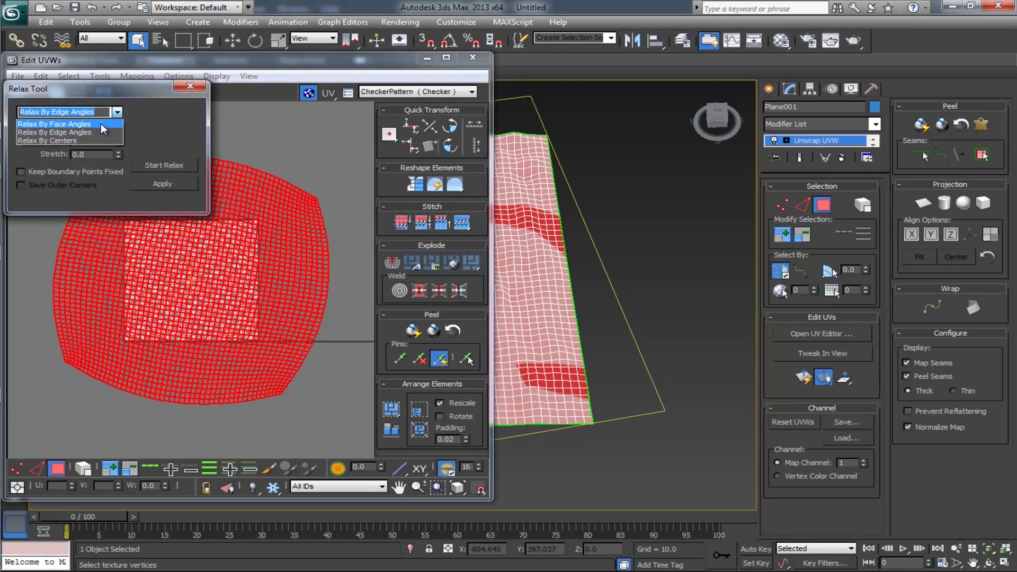
{"action": "left_click", "coordinate": [100, 123]}
{"action": "left_click", "coordinate": [167, 164]}
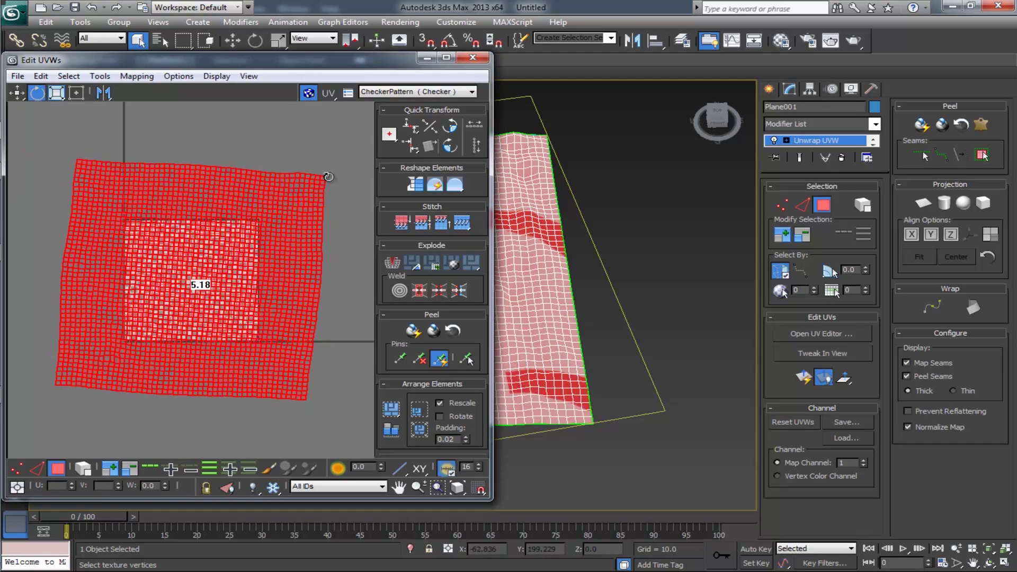
Step: Rotate and scale the UVs to fit the texture square and open the Render UVW Template settings
{"action": "left_click_drag", "start_coordinate": [319, 174], "coordinate": [323, 171]}
{"action": "left_click", "coordinate": [56, 94]}
{"action": "left_click_drag", "start_coordinate": [191, 250], "coordinate": [204, 320]}
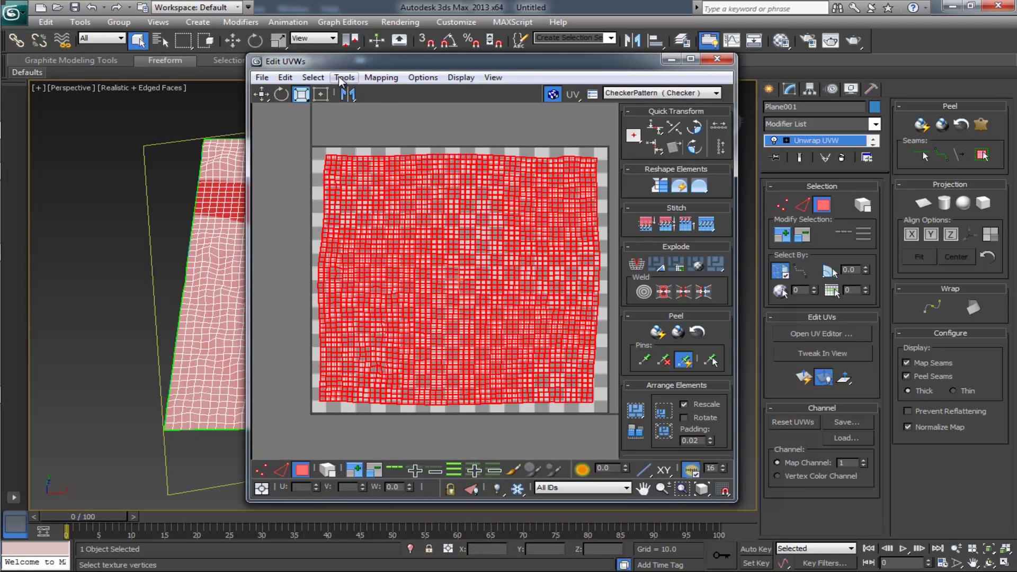
{"action": "left_click", "coordinate": [342, 77]}
{"action": "left_click", "coordinate": [415, 310]}
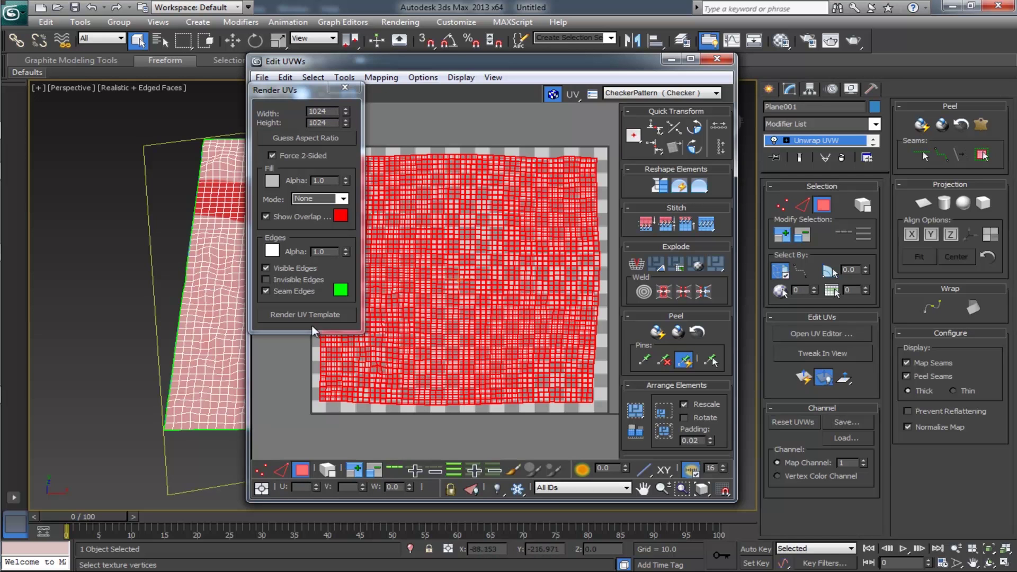
Step: Render the 1024×1024 UV template and save it over Terrain_UV.jpg as a JPEG
{"action": "left_click", "coordinate": [291, 313]}
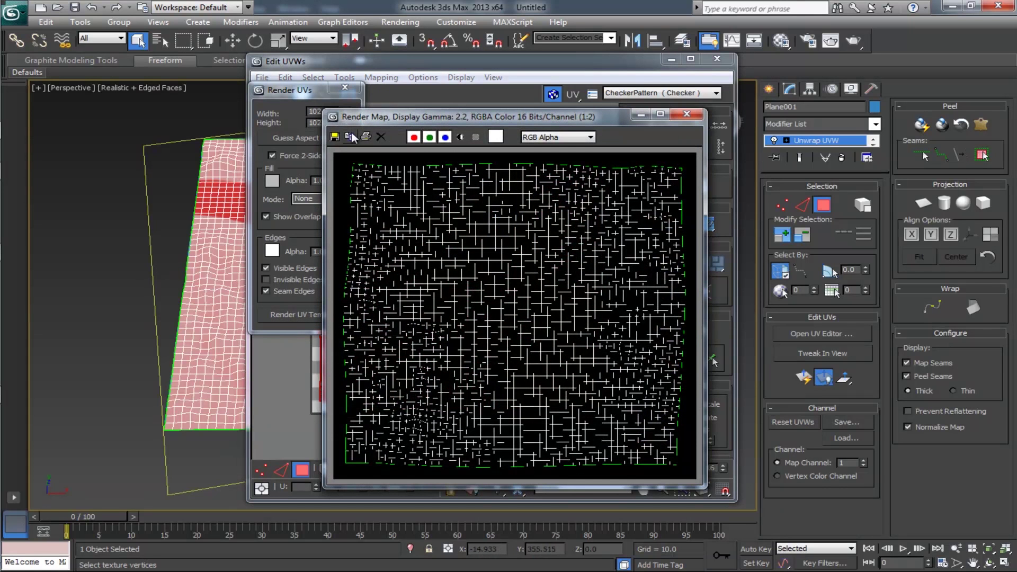
{"action": "left_click", "coordinate": [335, 137]}
{"action": "left_click", "coordinate": [454, 227]}
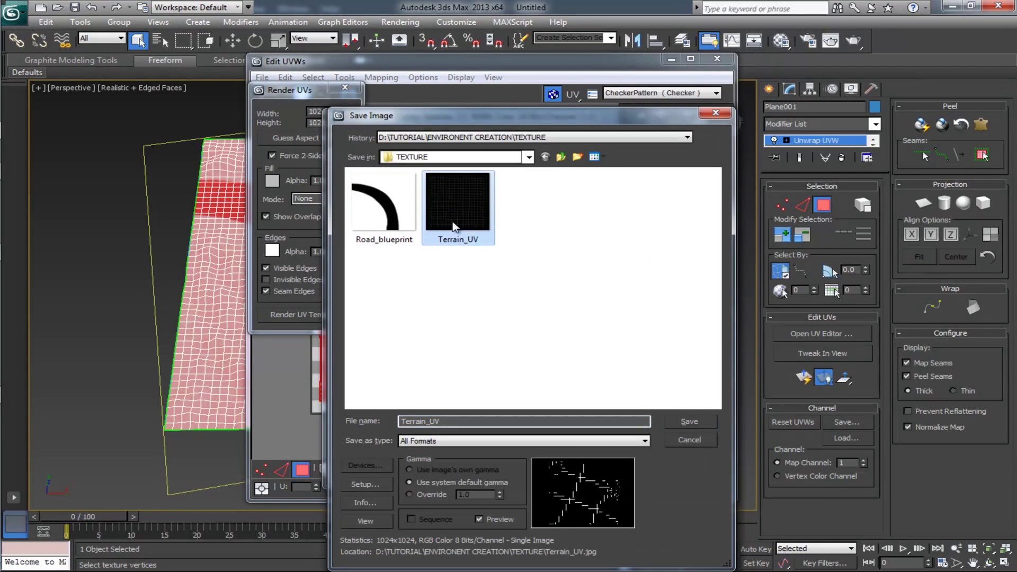
{"action": "left_click", "coordinate": [644, 441]}
{"action": "left_click", "coordinate": [477, 354]}
{"action": "left_click", "coordinate": [690, 421]}
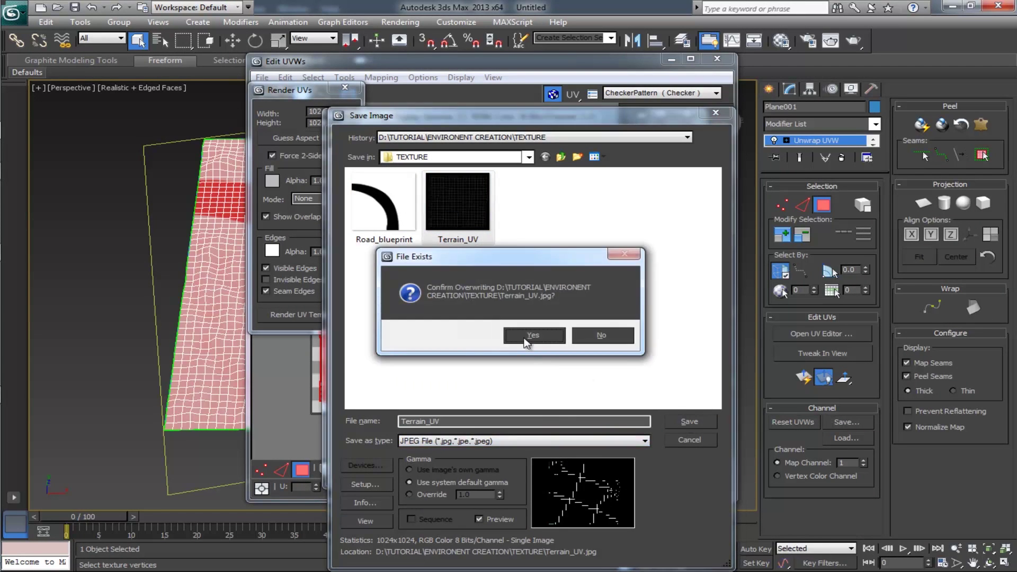
{"action": "left_click", "coordinate": [533, 335]}
{"action": "left_click", "coordinate": [496, 408]}
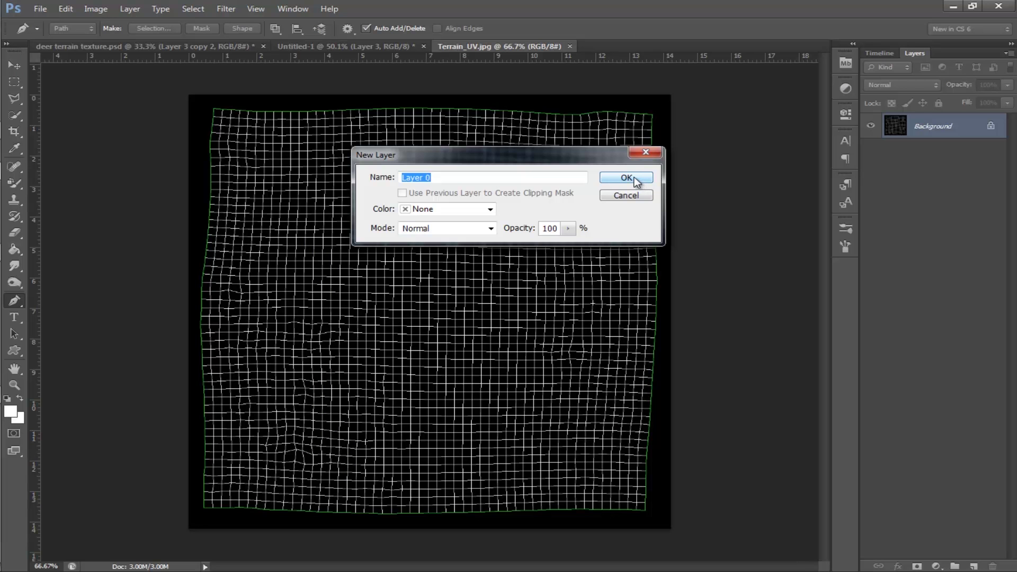
Step: Unlock grass.jpg's background as Layer 0 and drag it into Terrain_UV.jpg
{"action": "left_click", "coordinate": [635, 182]}
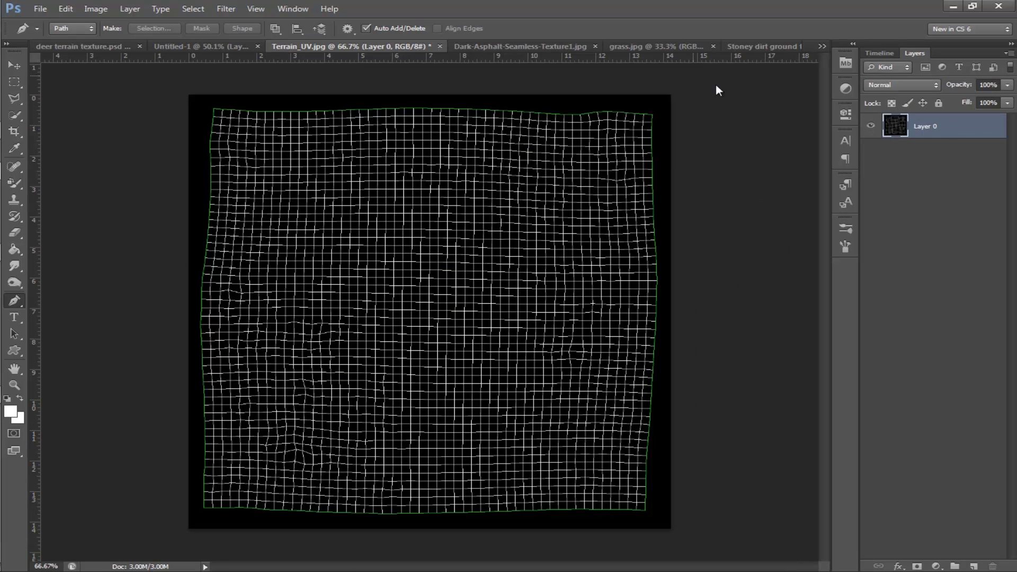
{"action": "left_click", "coordinate": [656, 46]}
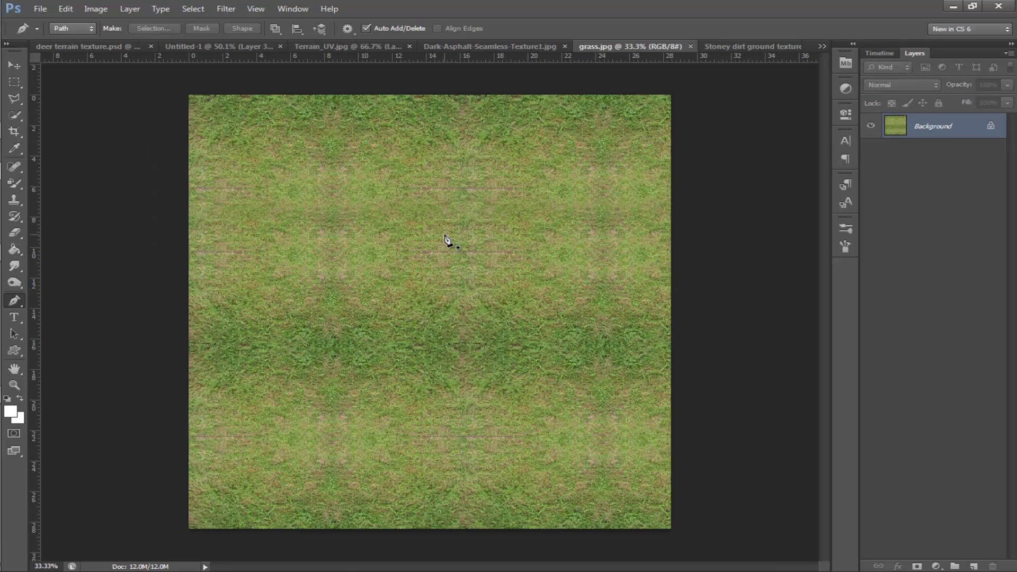
{"action": "key", "text": "v"}
{"action": "double_click", "coordinate": [932, 126]}
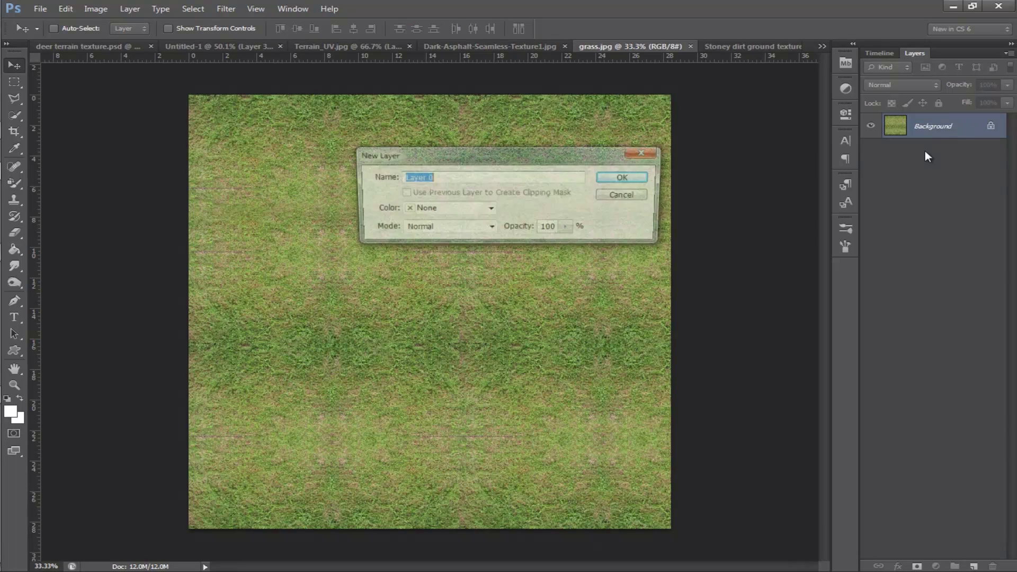
{"action": "left_click", "coordinate": [635, 176]}
{"action": "left_click_drag", "start_coordinate": [416, 199], "coordinate": [433, 256]}
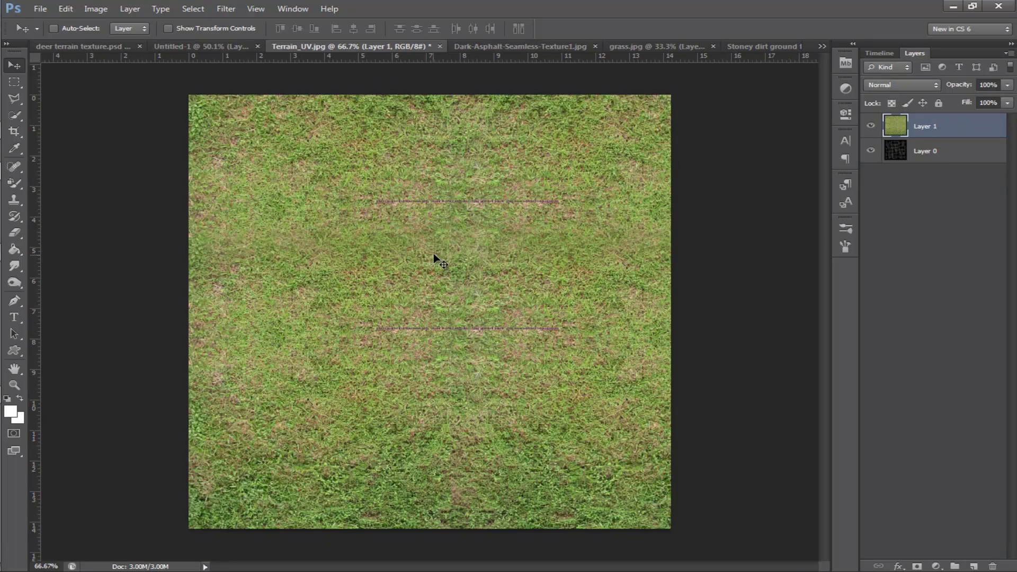
Step: Scale the grass layer to cover the Terrain_UV canvas, then return to Untitled-1
{"action": "key", "text": "ctrl+t"}
{"action": "scroll", "coordinate": [457, 285], "scroll_direction": "down", "scroll_amount": 5, "text": "alt"}
{"action": "left_click_drag", "start_coordinate": [574, 483], "coordinate": [481, 400], "text": "shift"}
{"action": "left_click_drag", "start_coordinate": [436, 320], "coordinate": [484, 320]}
{"action": "left_click_drag", "start_coordinate": [530, 404], "coordinate": [492, 375], "text": "shift"}
{"action": "scroll", "coordinate": [567, 311], "scroll_direction": "up", "scroll_amount": 5, "text": "alt"}
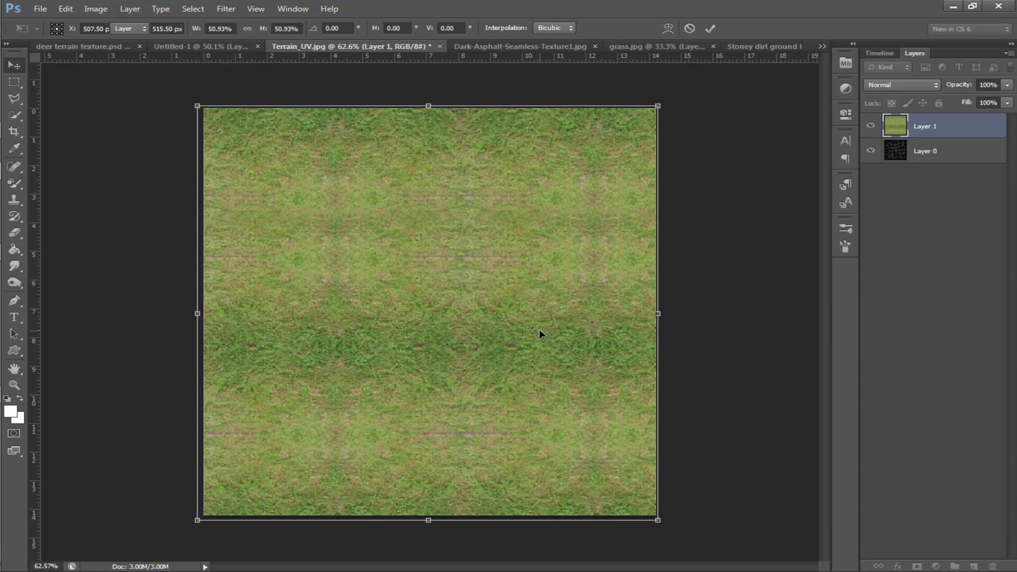
{"action": "key", "text": "Return"}
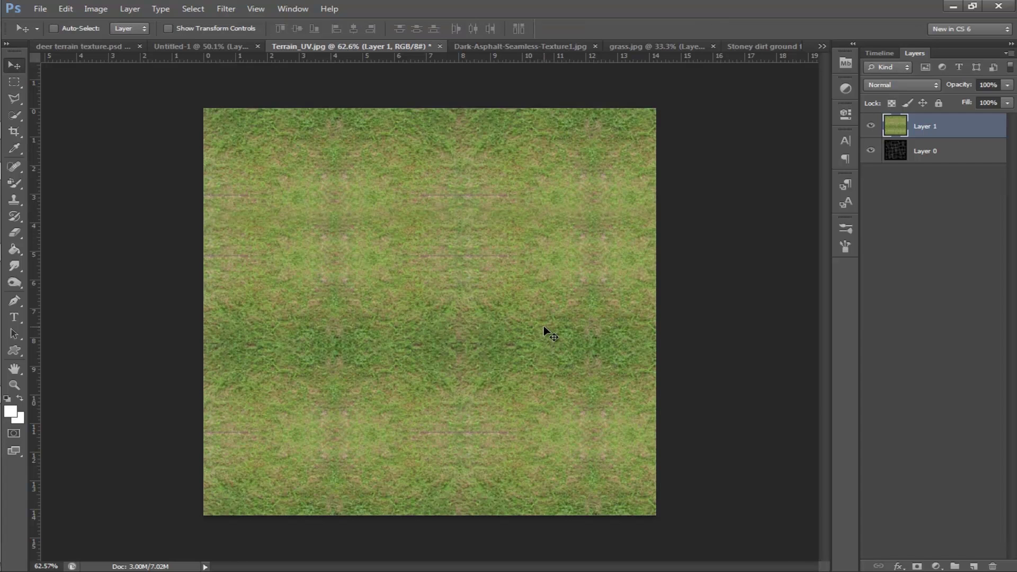
{"action": "key", "text": "ctrl+shift+Tab"}
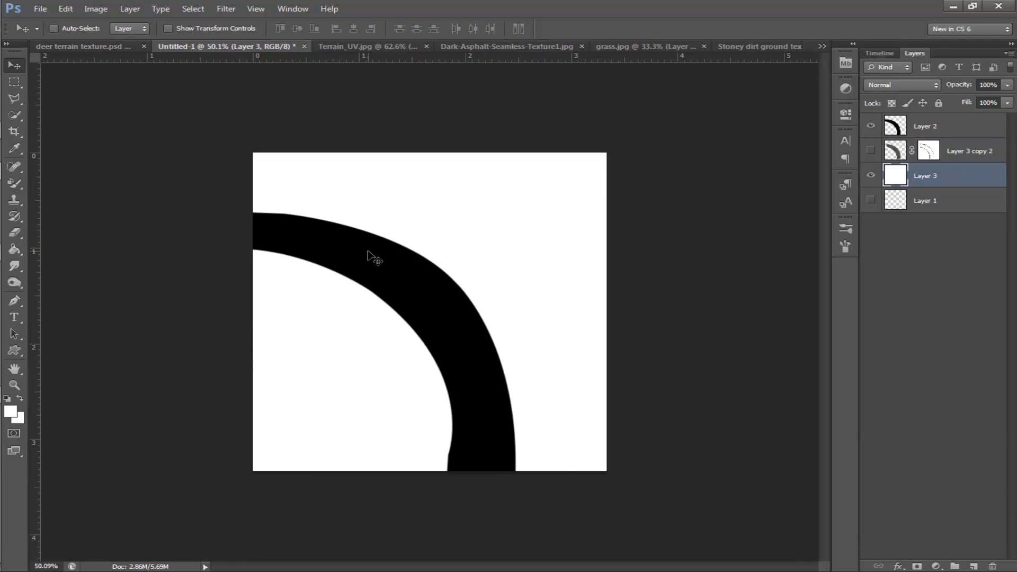
Step: Drag Layer 2's black road arc onto the grass in Terrain_UV.jpg, then view the asphalt texture
{"action": "key", "text": "alt+bracketright"}
{"action": "mouse_move", "coordinate": [413, 285]}
{"action": "left_mouse_down"}
{"action": "mouse_move", "coordinate": [403, 50]}
{"action": "mouse_move", "coordinate": [389, 49]}
{"action": "mouse_move", "coordinate": [412, 293]}
{"action": "left_mouse_up"}
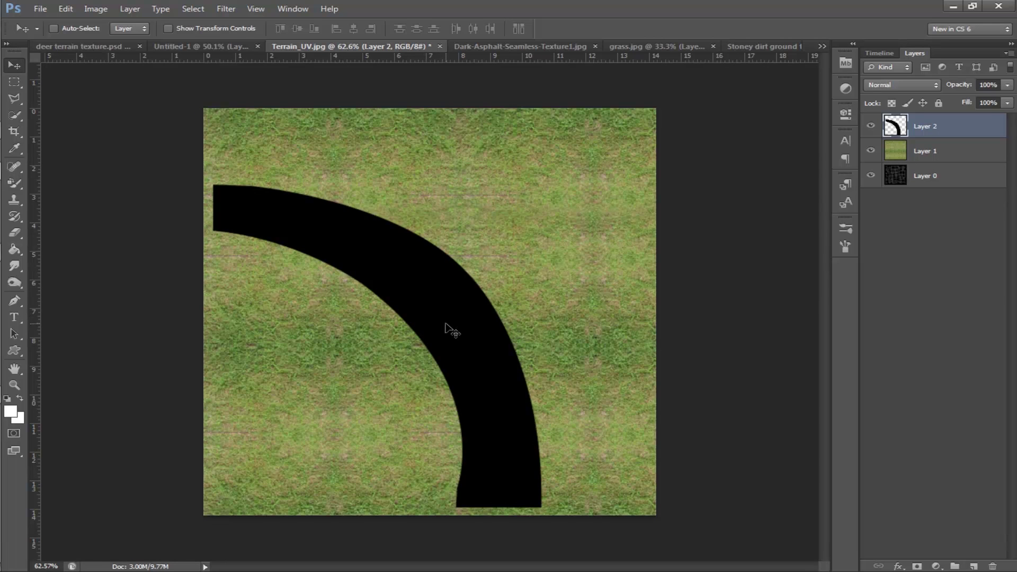
{"action": "left_click", "coordinate": [542, 46]}
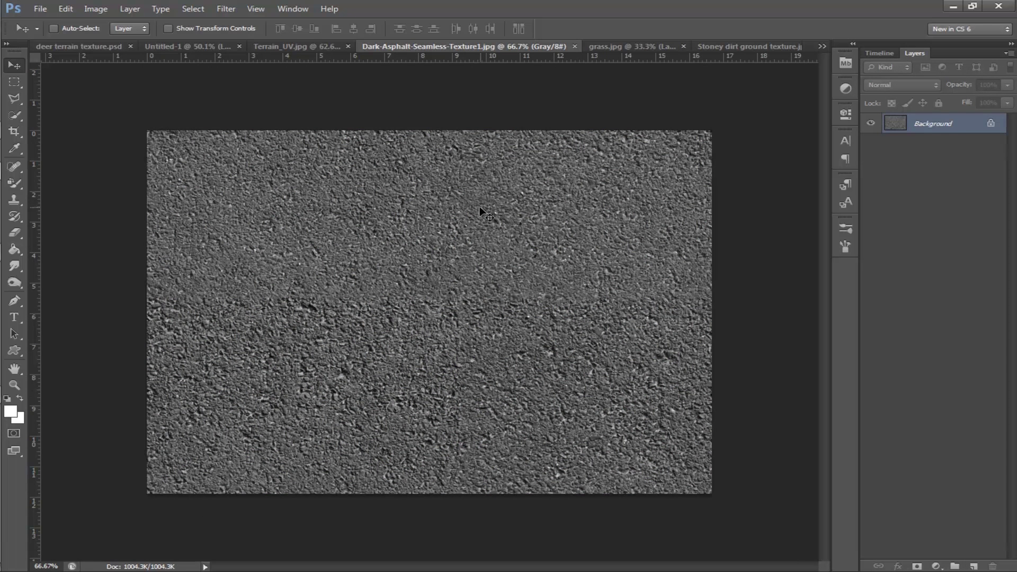
Step: Bring the asphalt photo into Terrain_UV and shrink it to a small patch at the arc's lower end
{"action": "double_click", "coordinate": [949, 127]}
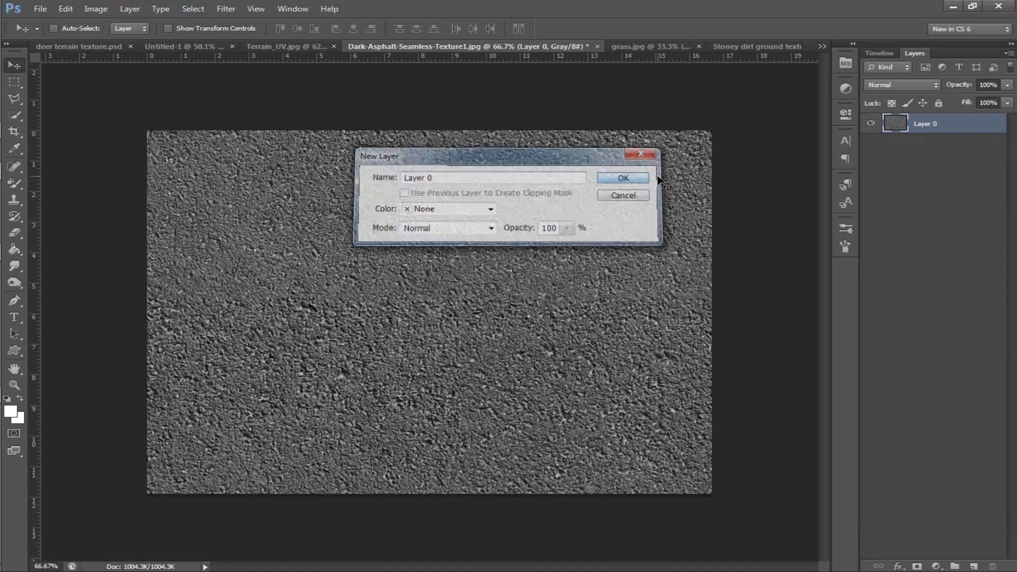
{"action": "left_click", "coordinate": [623, 178]}
{"action": "left_click_drag", "start_coordinate": [377, 241], "coordinate": [474, 328]}
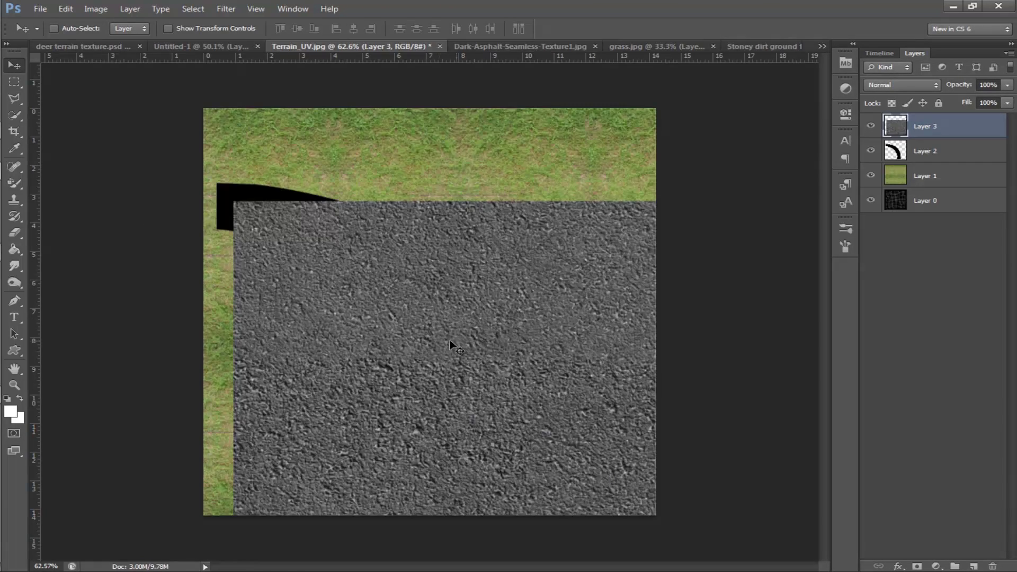
{"action": "key", "text": "ctrl+t"}
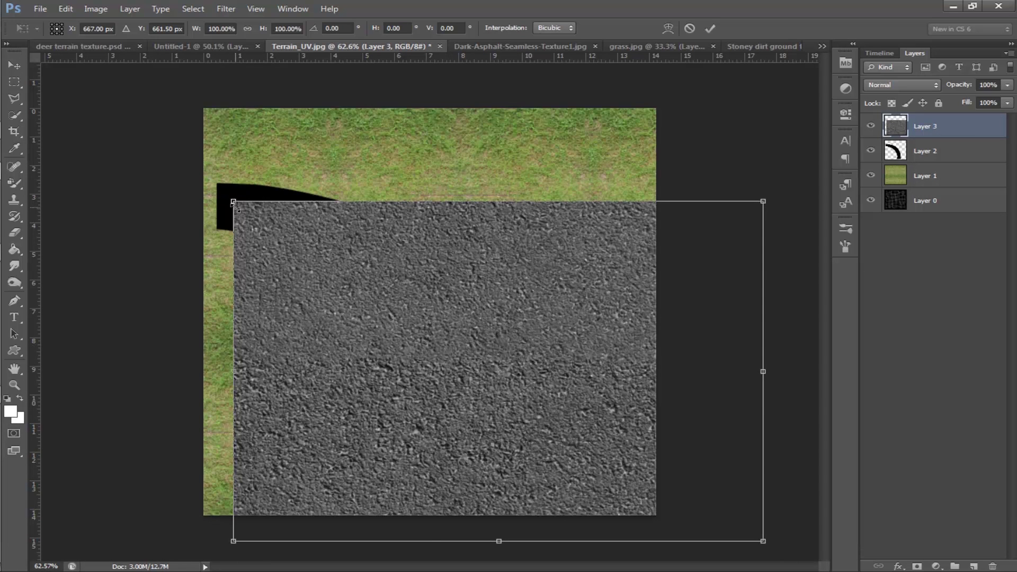
{"action": "left_click_drag", "start_coordinate": [234, 202], "coordinate": [545, 405]}
{"action": "left_click_drag", "start_coordinate": [608, 461], "coordinate": [483, 438]}
{"action": "left_click_drag", "start_coordinate": [420, 382], "coordinate": [512, 441]}
{"action": "left_click_drag", "start_coordinate": [586, 483], "coordinate": [464, 327]}
{"action": "key", "text": "Return"}
Step: Duplicate the asphalt patch along the road arc and spot-heal the seams between patches
{"action": "mouse_move", "coordinate": [464, 327]}
{"action": "left_mouse_down", "text": "alt"}
{"action": "mouse_move", "coordinate": [438, 272]}
{"action": "mouse_move", "coordinate": [275, 197]}
{"action": "left_mouse_up", "text": "alt"}
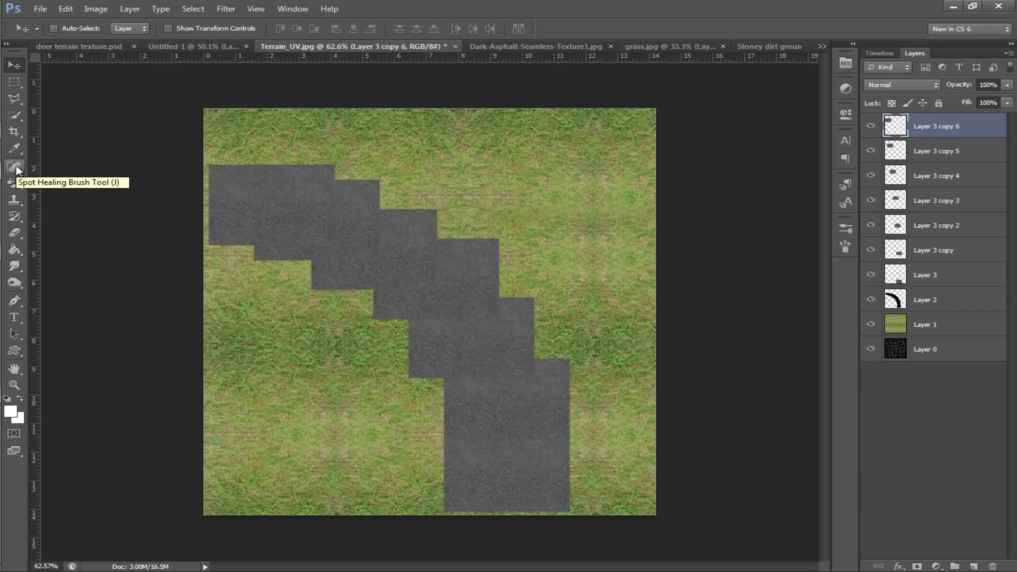
{"action": "left_click", "coordinate": [15, 167]}
{"action": "left_click_drag", "start_coordinate": [406, 324], "coordinate": [480, 318]}
{"action": "left_click_drag", "start_coordinate": [511, 368], "coordinate": [542, 401]}
{"action": "left_click", "coordinate": [494, 316]}
{"action": "left_click_drag", "start_coordinate": [403, 268], "coordinate": [371, 244]}
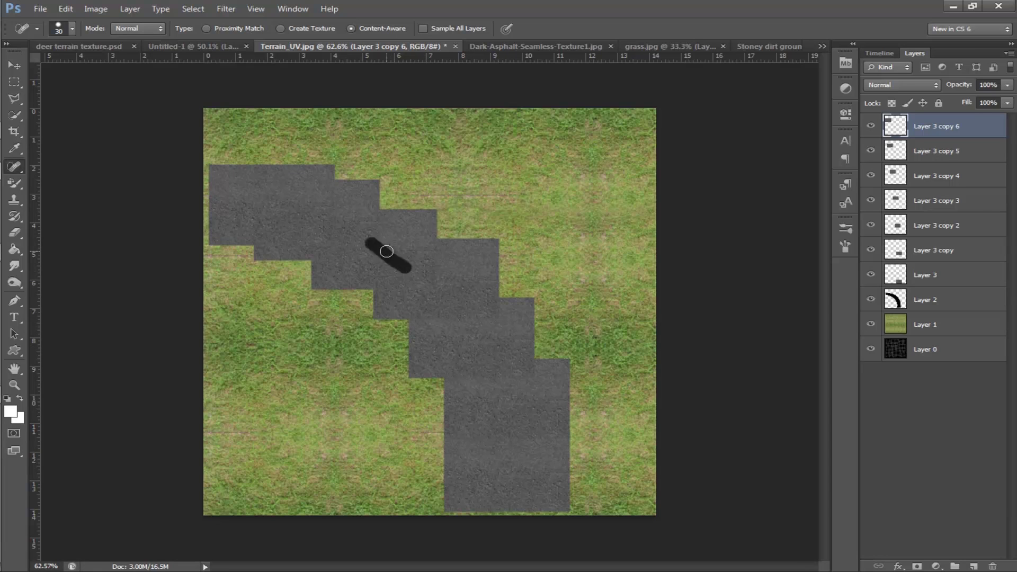
Step: Merge all seven asphalt patch layers into one layer
{"action": "left_click", "coordinate": [945, 278], "text": "ctrl"}
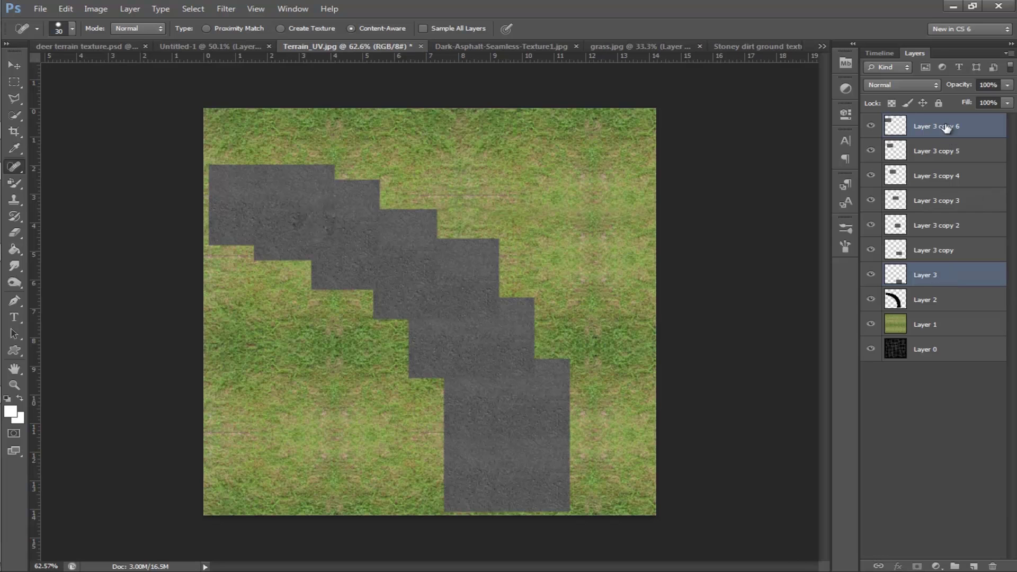
{"action": "left_click", "coordinate": [946, 127], "text": "shift"}
{"action": "key", "text": "ctrl+e"}
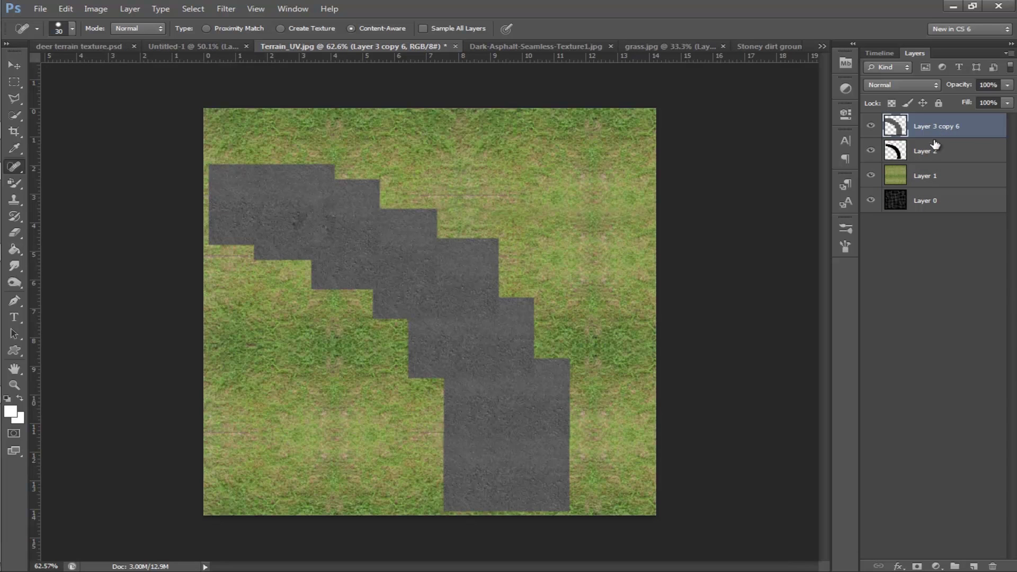
Step: Clip the asphalt to the road shape and save as Terrain_Texture.psd with Maximize Compatibility
{"action": "left_click", "coordinate": [936, 134], "text": "alt"}
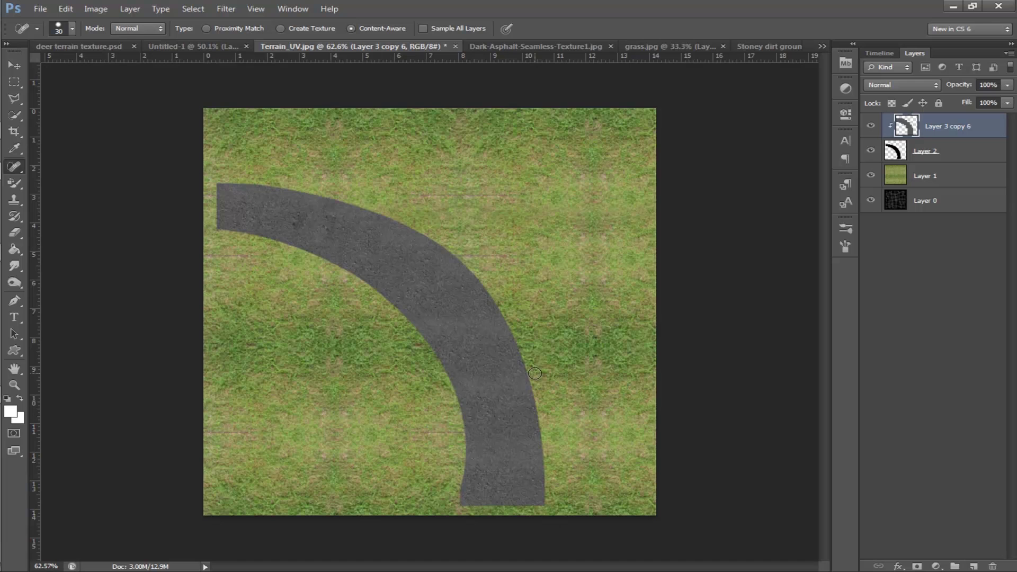
{"action": "key", "text": "ctrl+shift+s"}
{"action": "type", "text": "Terrain_Texture"}
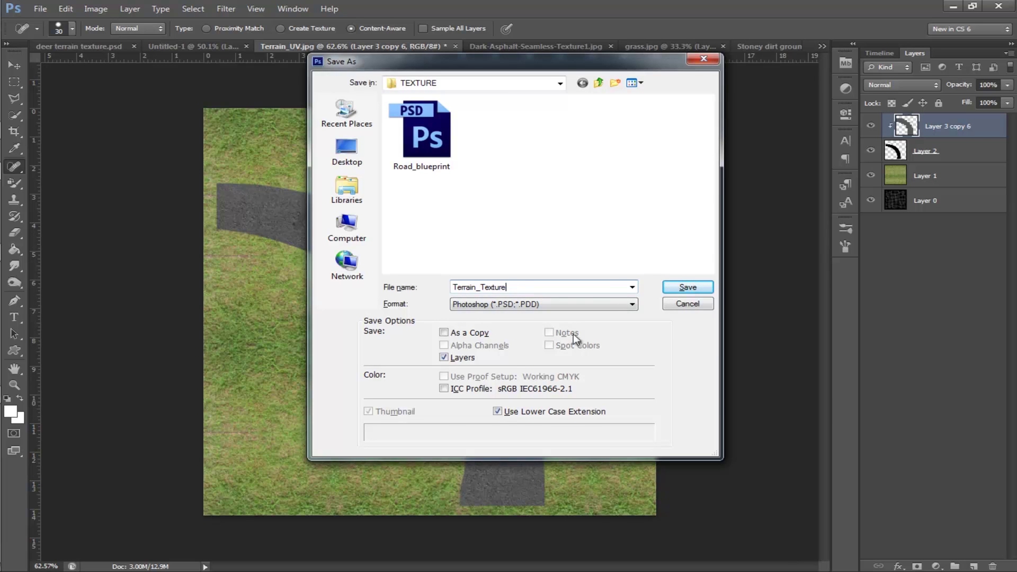
{"action": "key", "text": "Tab"}
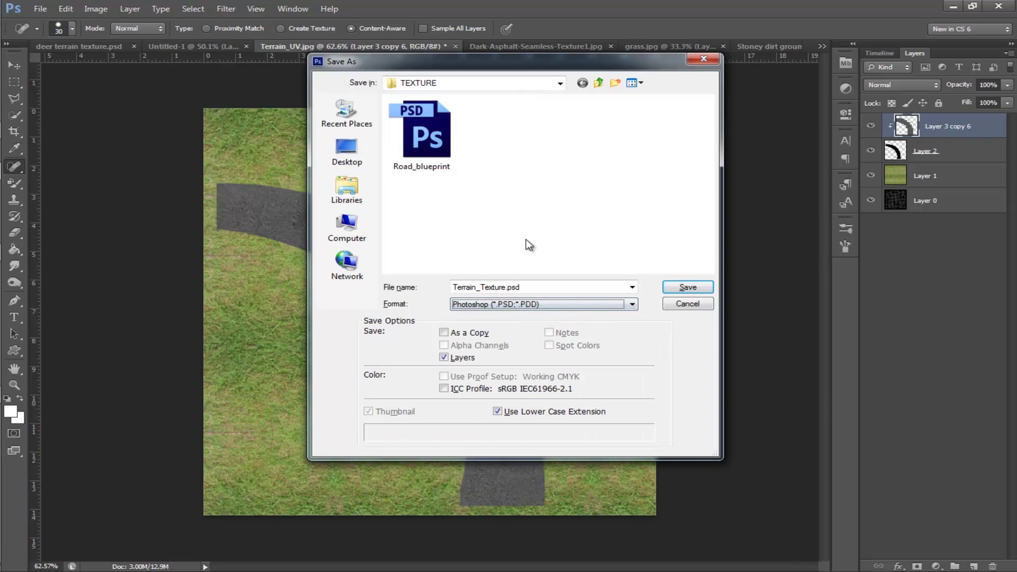
{"action": "left_click", "coordinate": [689, 288]}
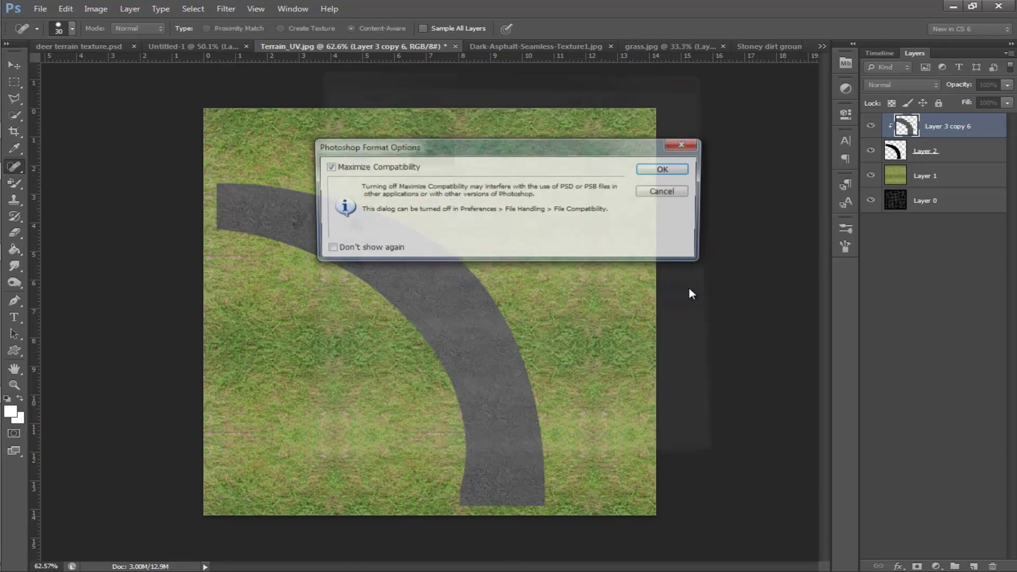
{"action": "left_click", "coordinate": [662, 171]}
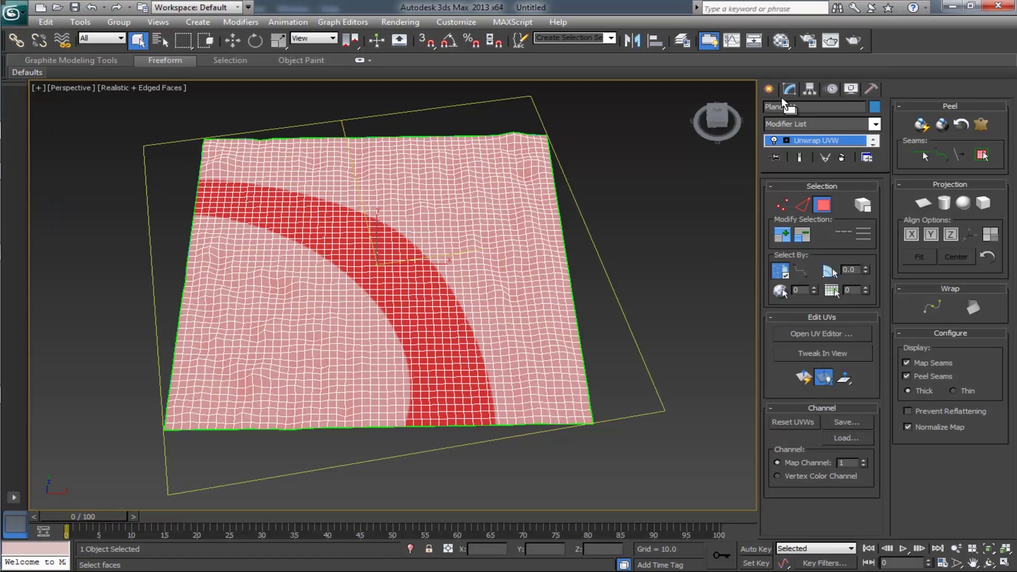
Step: Exit face editing and make a new VRayMtl in a fresh Material Editor slot
{"action": "left_click", "coordinate": [773, 91]}
{"action": "key", "text": "m"}
{"action": "left_click", "coordinate": [803, 142]}
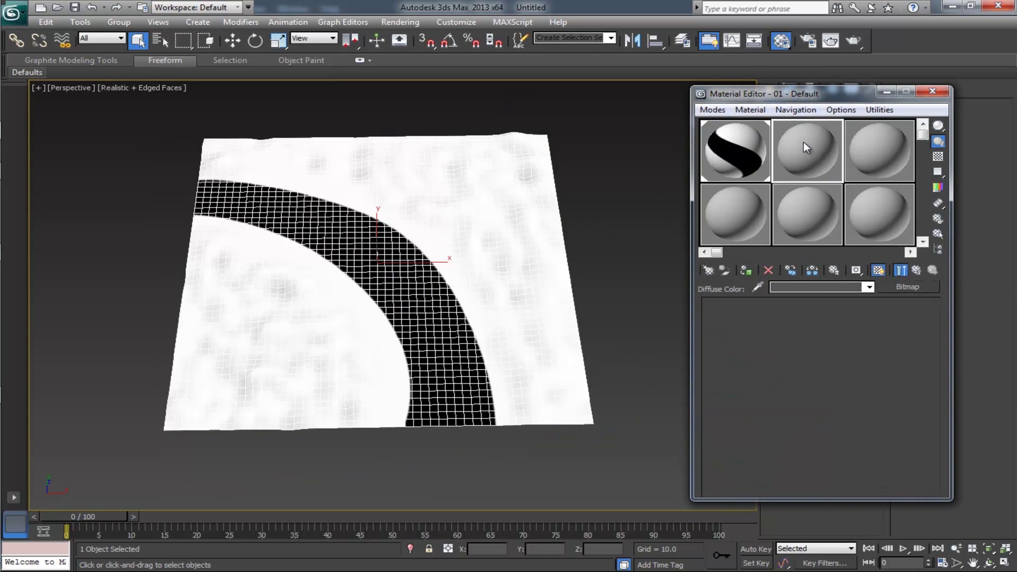
{"action": "left_click", "coordinate": [907, 287]}
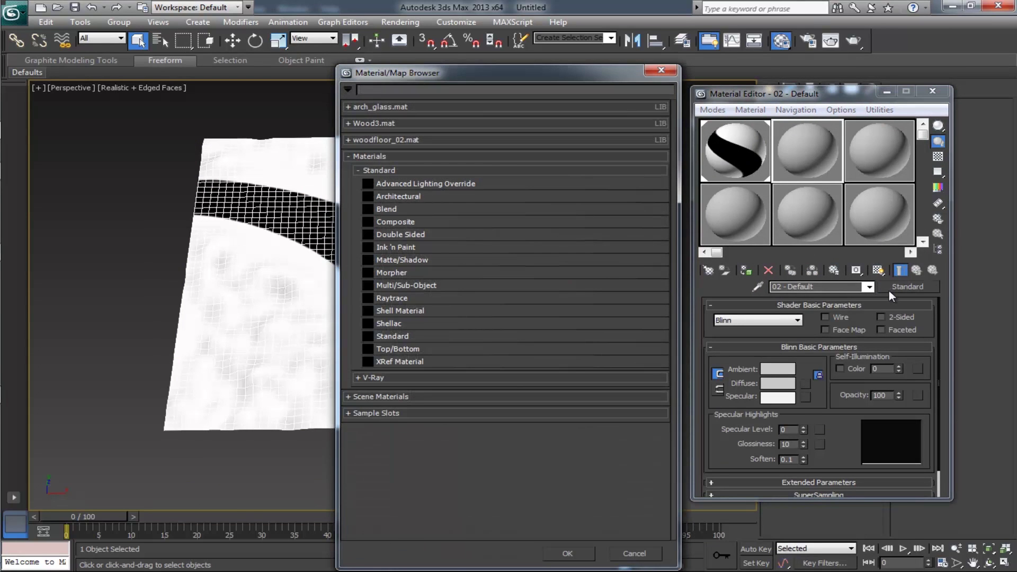
{"action": "left_click", "coordinate": [371, 362]}
{"action": "left_click", "coordinate": [396, 492]}
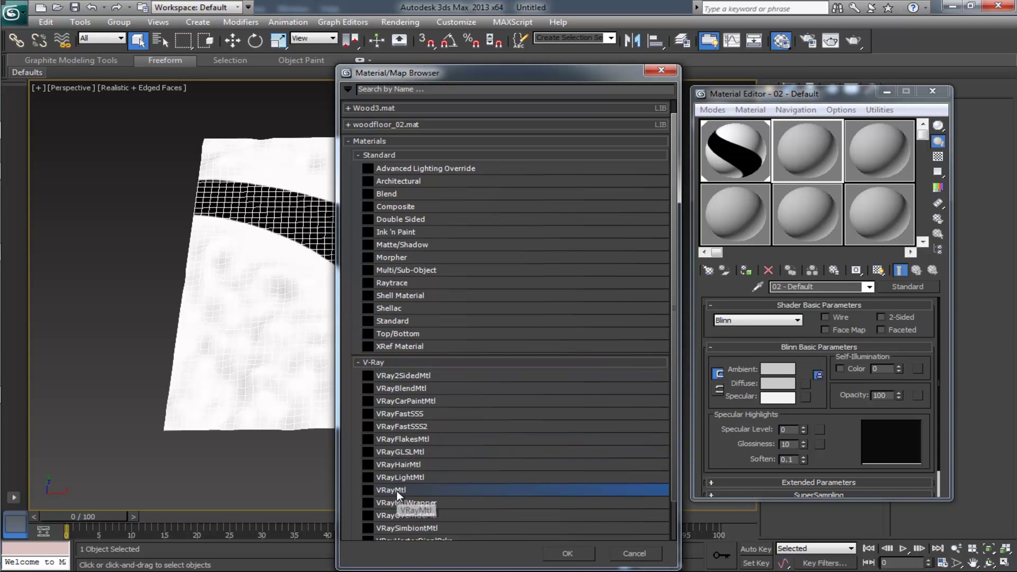
{"action": "left_click", "coordinate": [578, 554]}
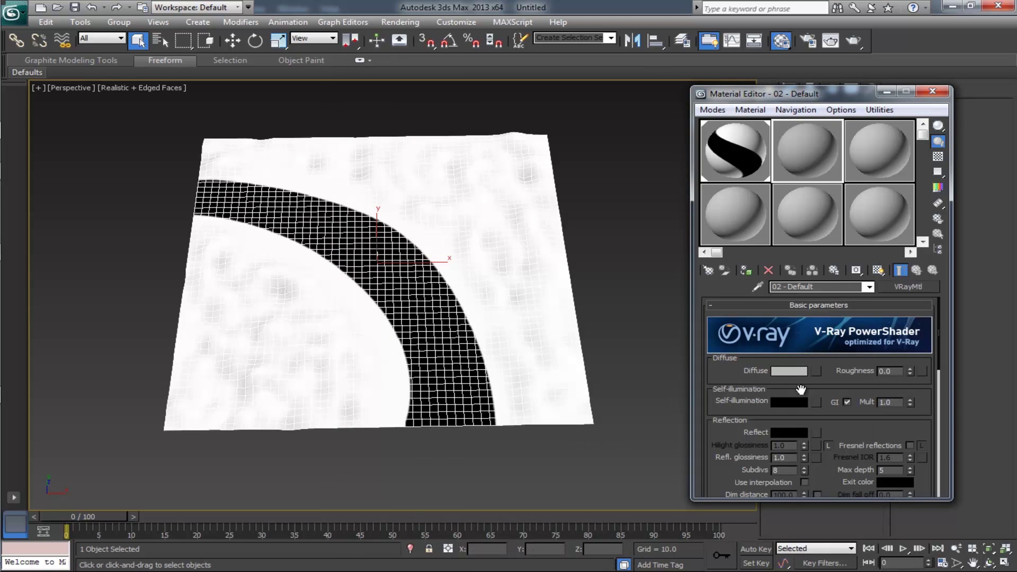
Step: Load Terrain_Texture.psd as the material's diffuse bitmap map
{"action": "left_click", "coordinate": [816, 371]}
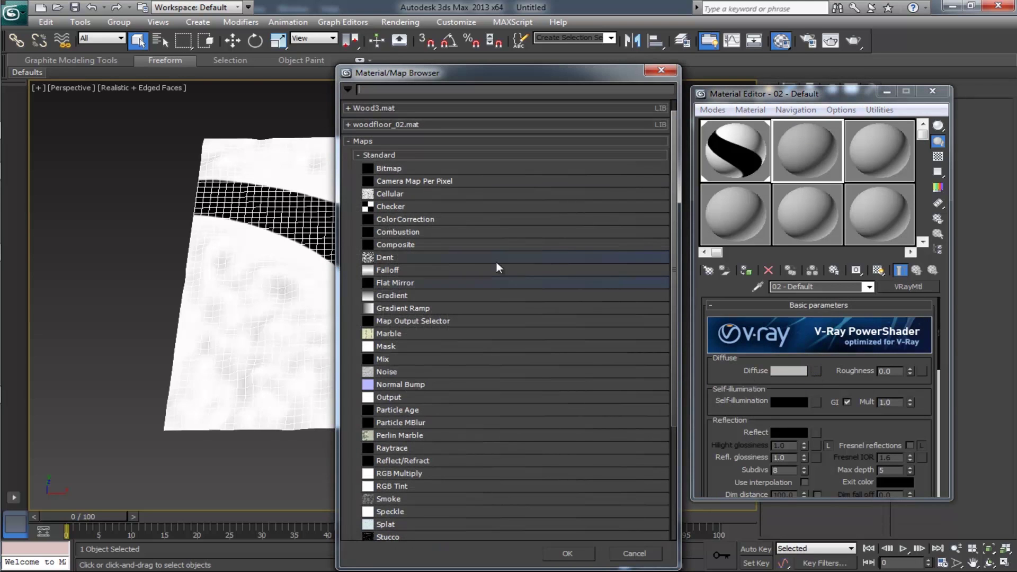
{"action": "double_click", "coordinate": [401, 169]}
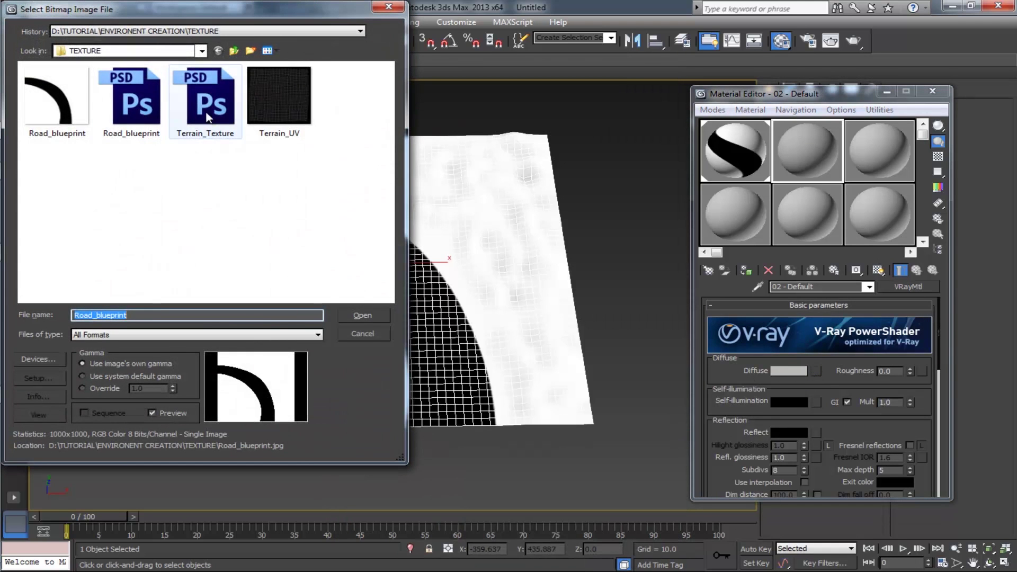
{"action": "left_click", "coordinate": [207, 118]}
{"action": "left_click", "coordinate": [370, 315]}
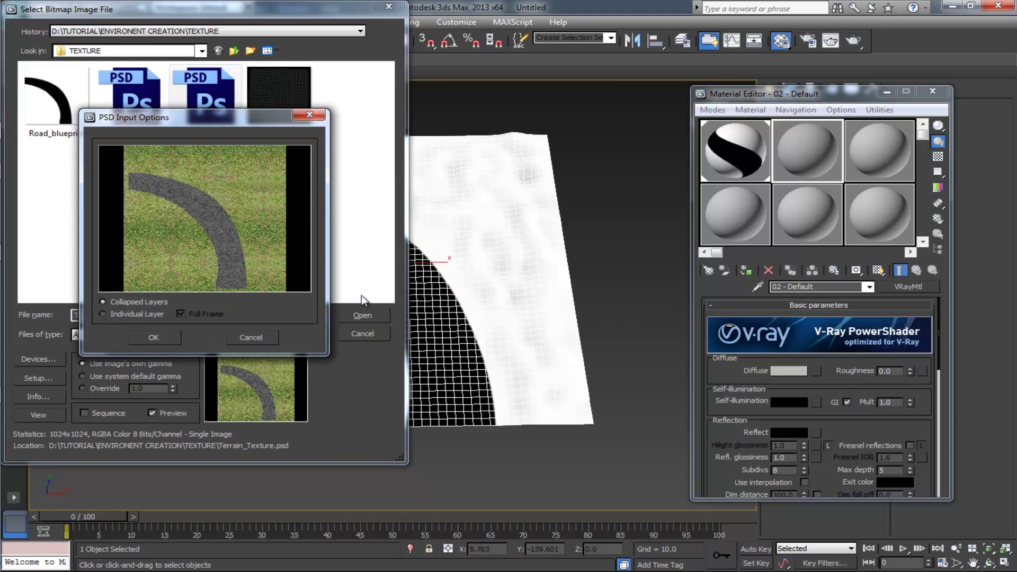
{"action": "left_click", "coordinate": [159, 336]}
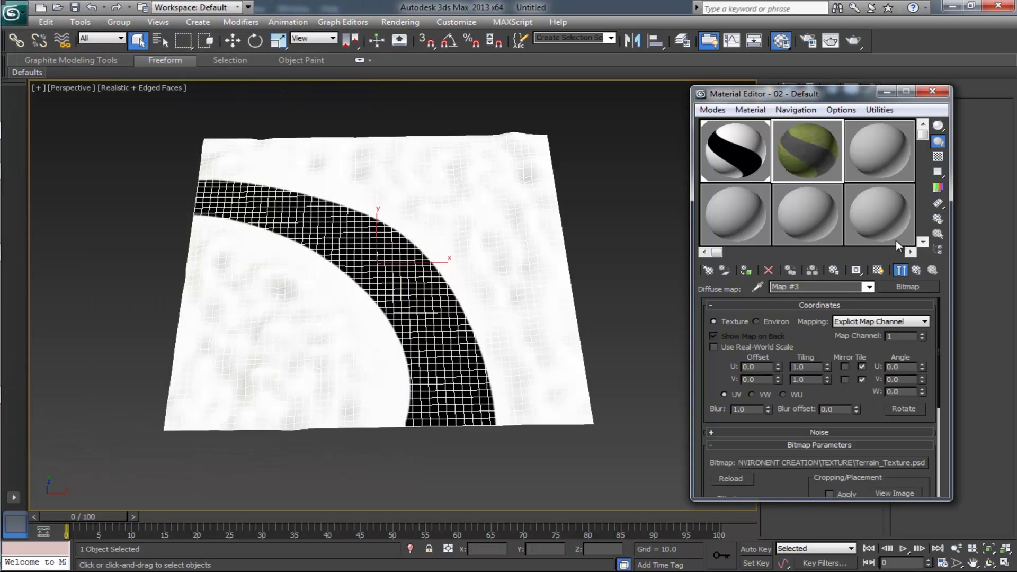
Step: Assign the material to the plane, show it in the viewport, and turn off Edged Faces
{"action": "left_click", "coordinate": [746, 270]}
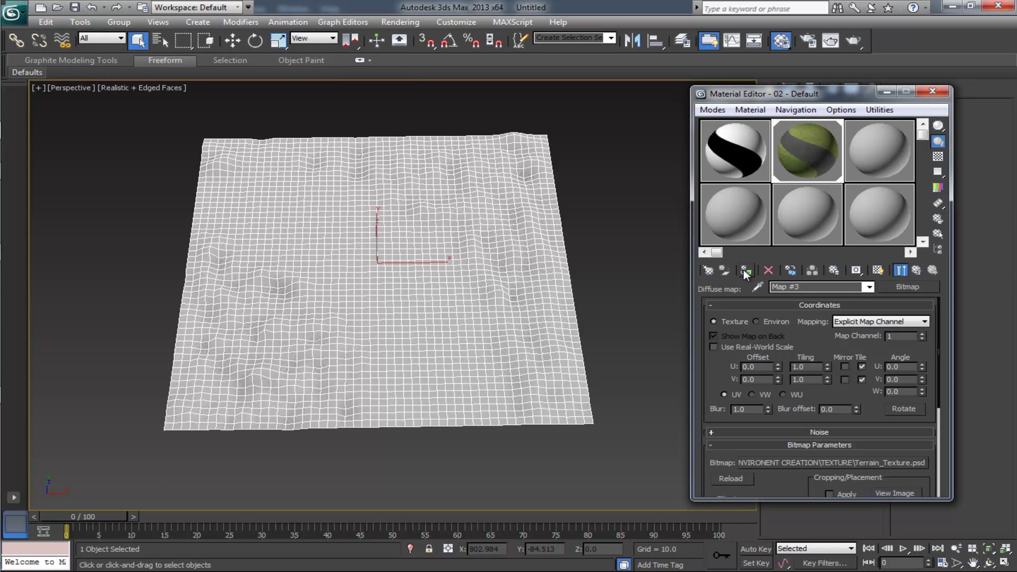
{"action": "left_click", "coordinate": [878, 270]}
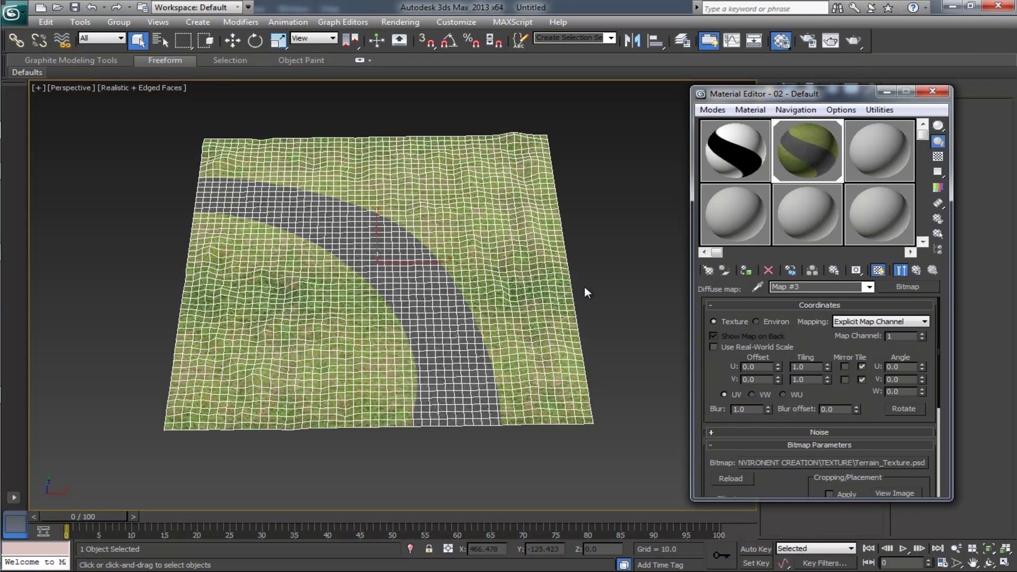
{"action": "key", "text": "m"}
{"action": "key", "text": "F4"}
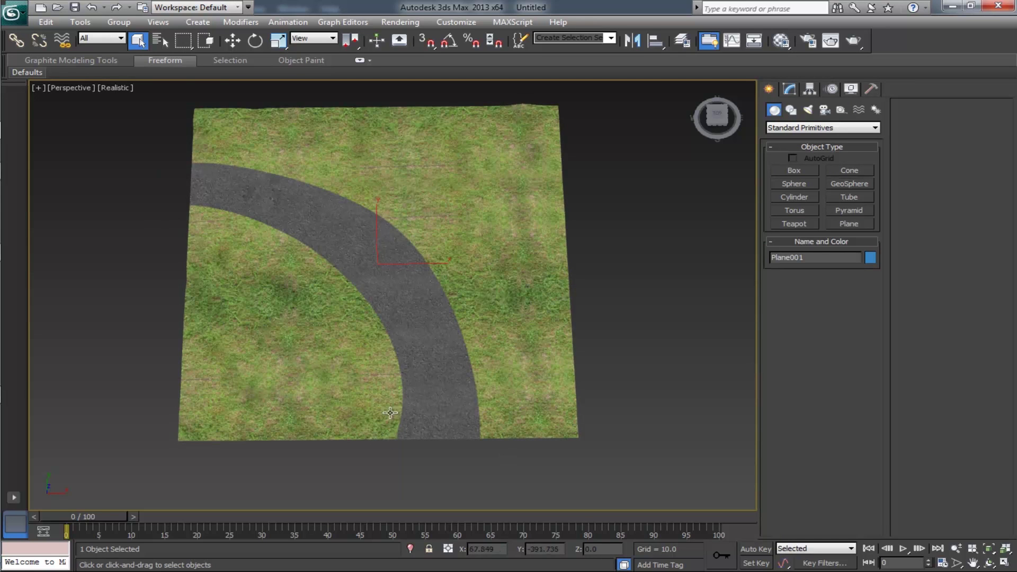
Step: Merge Layer 3 copy 6 and Layer 2 into a single road layer
{"action": "left_click", "coordinate": [5, 448]}
{"action": "left_click", "coordinate": [934, 128], "text": "shift"}
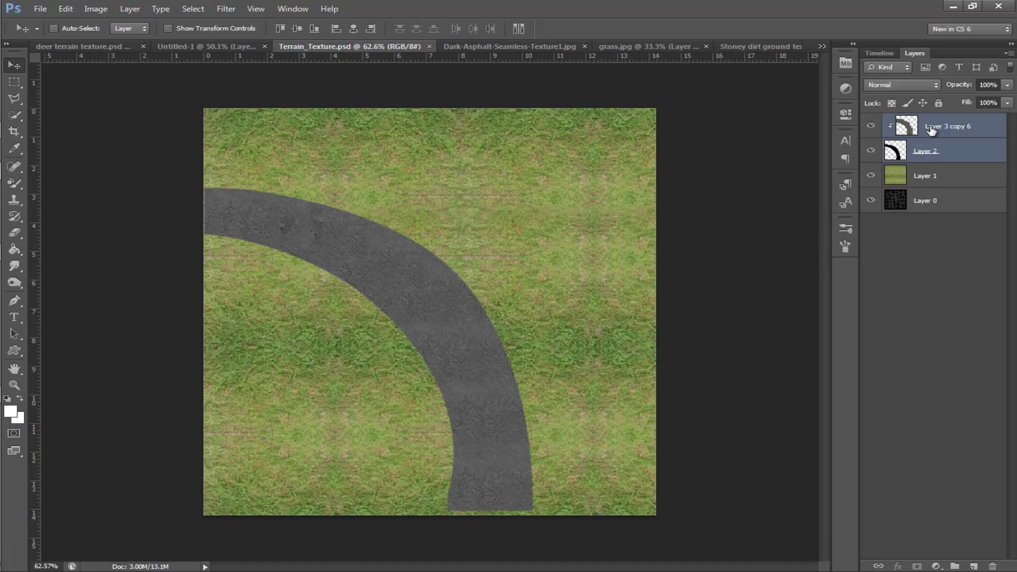
{"action": "key", "text": "ctrl+e"}
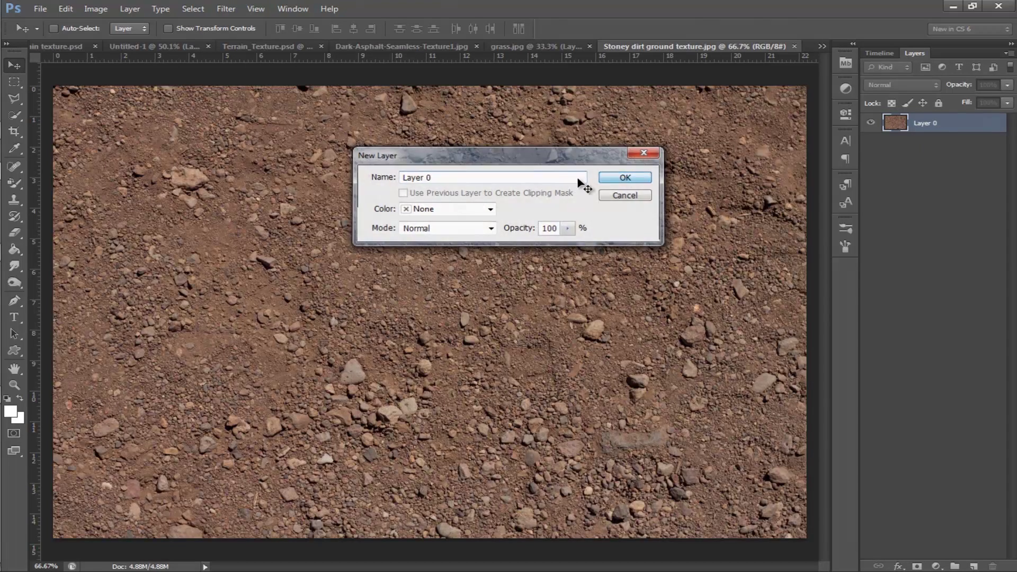
Step: Bring the dirt photo into the terrain texture as a small patch at the top-left
{"action": "left_click", "coordinate": [632, 174]}
{"action": "left_click_drag", "start_coordinate": [335, 163], "coordinate": [418, 332]}
{"action": "left_click_drag", "start_coordinate": [466, 405], "coordinate": [470, 413]}
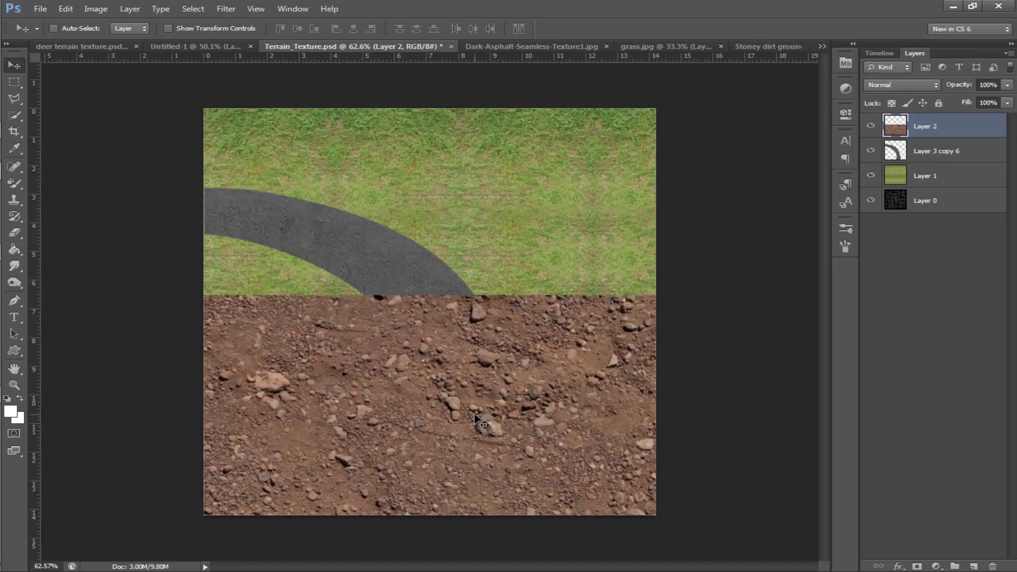
{"action": "key", "text": "ctrl+t"}
{"action": "key", "text": "ctrl+0"}
{"action": "left_click_drag", "start_coordinate": [669, 546], "coordinate": [357, 360]}
{"action": "key", "text": "Return"}
{"action": "key", "text": "ctrl+plus"}
{"action": "left_click_drag", "start_coordinate": [306, 329], "coordinate": [329, 230]}
{"action": "key", "text": "ctrl+t"}
{"action": "left_click_drag", "start_coordinate": [365, 269], "coordinate": [345, 224]}
{"action": "key", "text": "ctrl+z"}
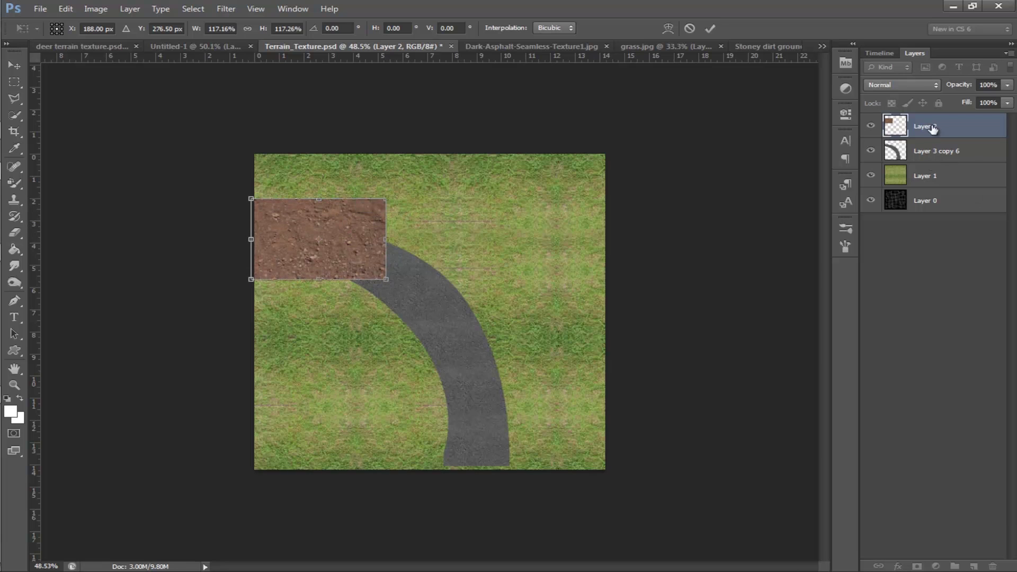
{"action": "key", "text": "Return"}
Step: Place dirt patch copies along the road beneath it and merge the eight patches into one layer
{"action": "left_click_drag", "start_coordinate": [936, 139], "coordinate": [936, 165]}
{"action": "left_click_drag", "start_coordinate": [293, 275], "coordinate": [297, 304], "text": "alt"}
{"action": "left_click", "coordinate": [961, 177]}
{"action": "key", "text": "Delete"}
{"action": "left_click_drag", "start_coordinate": [368, 223], "coordinate": [535, 339], "text": "alt"}
{"action": "left_click_drag", "start_coordinate": [535, 339], "coordinate": [530, 371], "text": "alt"}
{"action": "left_click_drag", "start_coordinate": [530, 371], "coordinate": [546, 329], "text": "alt"}
{"action": "left_click", "coordinate": [935, 324], "text": "ctrl"}
{"action": "left_click", "coordinate": [930, 156], "text": "shift"}
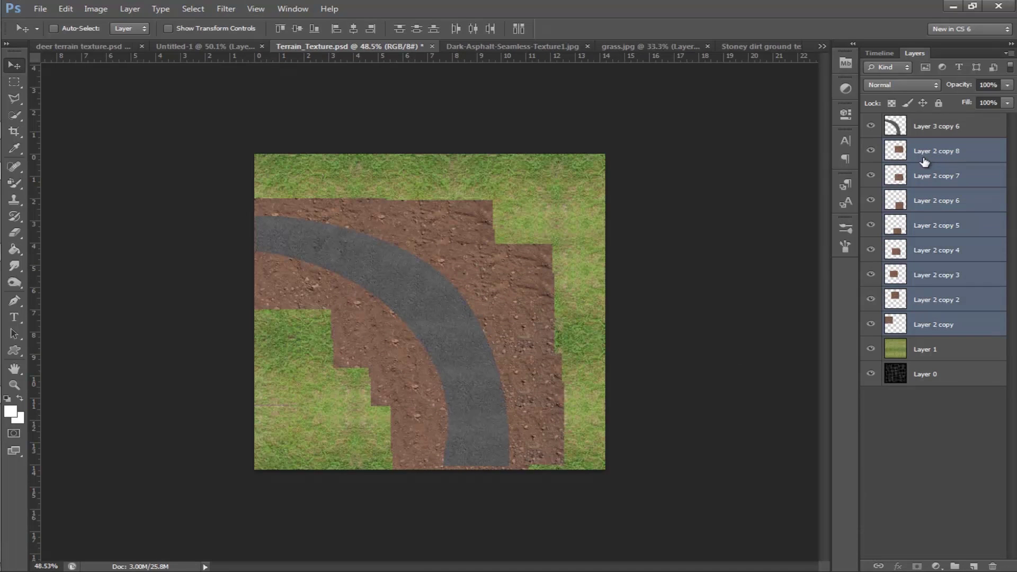
{"action": "key", "text": "ctrl+e"}
Step: Start a Pen path curving around the road's outer verge to the canvas bottom
{"action": "left_click", "coordinate": [22, 302]}
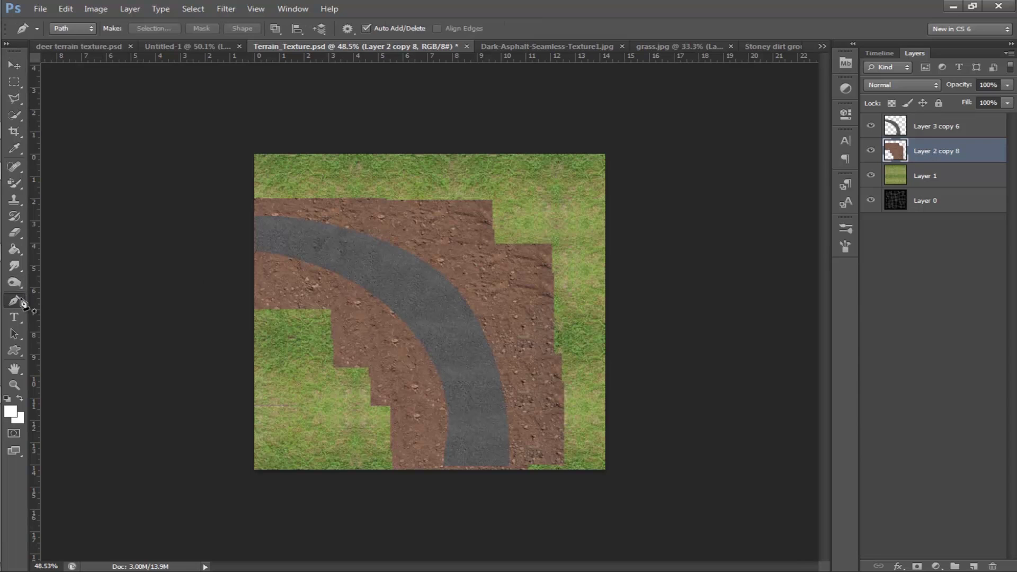
{"action": "left_click", "coordinate": [251, 192]}
{"action": "left_click_drag", "start_coordinate": [509, 287], "coordinate": [456, 240]}
{"action": "left_click_drag", "start_coordinate": [547, 466], "coordinate": [408, 476]}
Step: Complete the verge outline path along the road's inner side and turn it into a selection
{"action": "left_click", "coordinate": [405, 469]}
{"action": "left_click", "coordinate": [414, 409]}
{"action": "left_click", "coordinate": [405, 364]}
{"action": "left_click", "coordinate": [350, 317]}
{"action": "left_click", "coordinate": [282, 294]}
{"action": "left_click", "coordinate": [250, 291]}
{"action": "left_click", "coordinate": [235, 285]}
{"action": "left_click_drag", "start_coordinate": [234, 239], "coordinate": [235, 233]}
{"action": "left_click", "coordinate": [253, 196]}
{"action": "right_click", "coordinate": [306, 205]}
{"action": "left_click", "coordinate": [366, 268]}
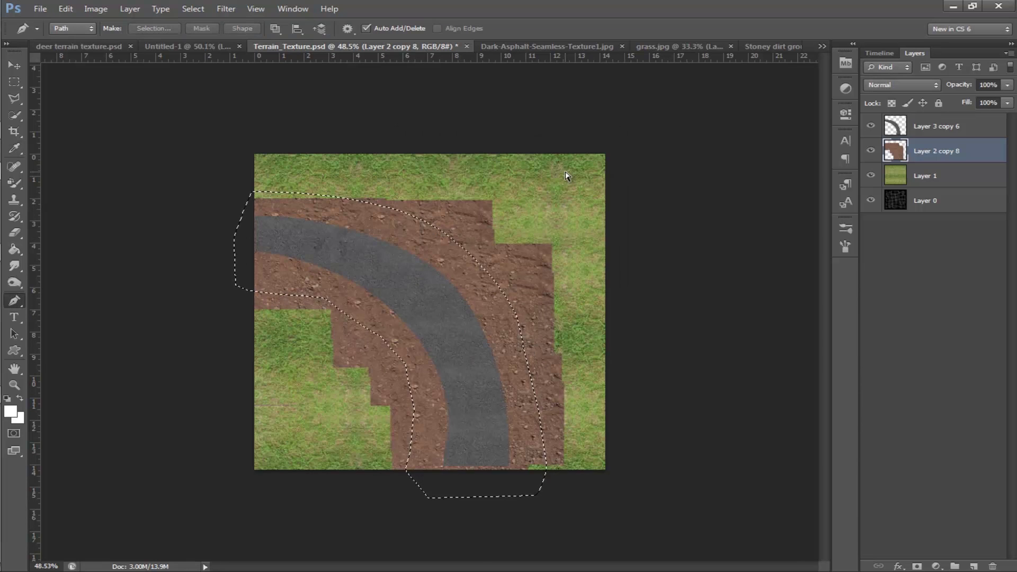
Step: Delete the dirt outside the verge outline and clear the selection
{"action": "key", "text": "ctrl+shift+i"}
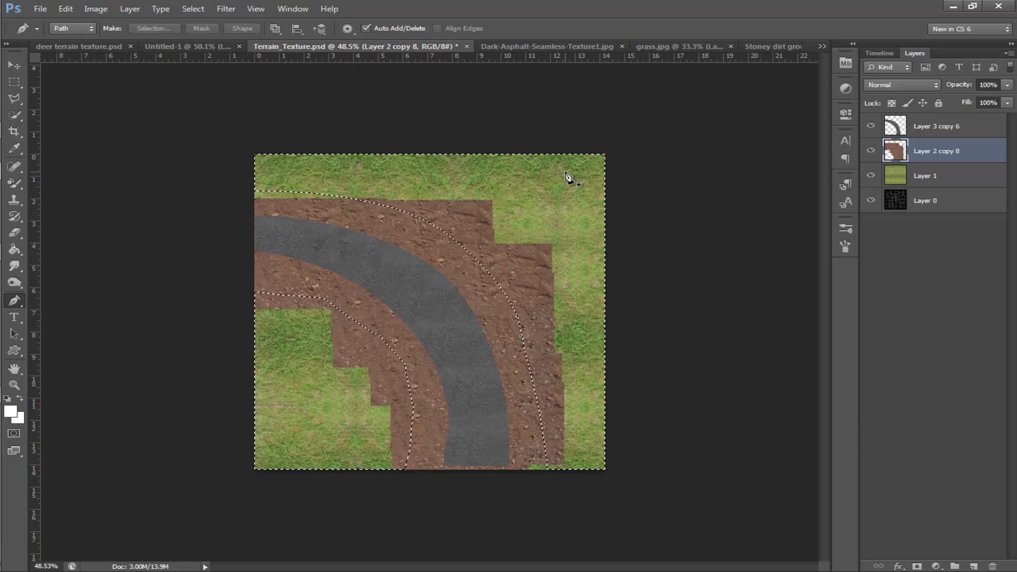
{"action": "key", "text": "Delete"}
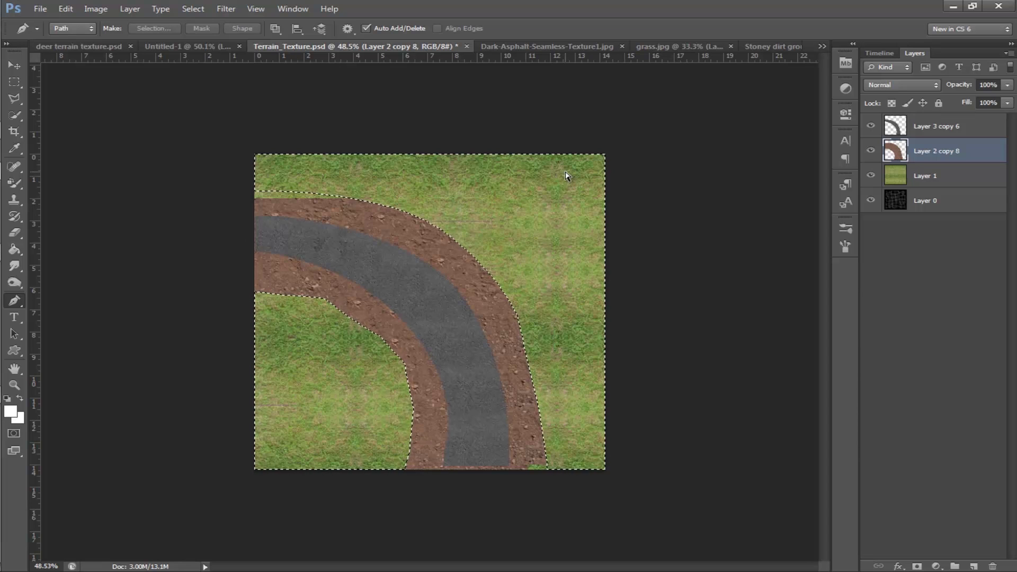
{"action": "key", "text": "ctrl+d"}
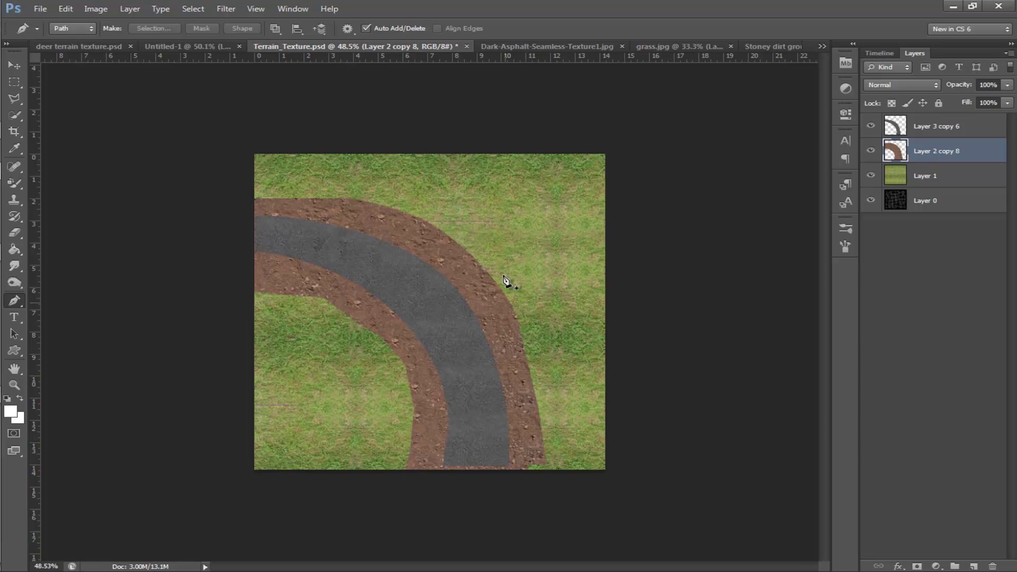
{"action": "scroll", "coordinate": [482, 233], "scroll_direction": "up", "scroll_amount": 4, "text": "alt"}
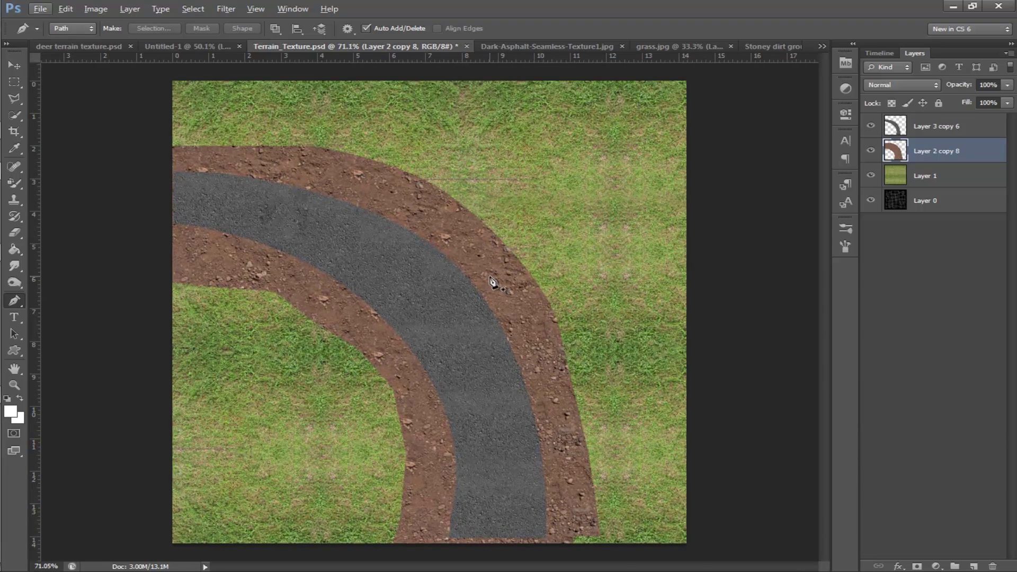
{"action": "scroll", "coordinate": [492, 284], "scroll_direction": "up", "scroll_amount": 1, "text": "alt"}
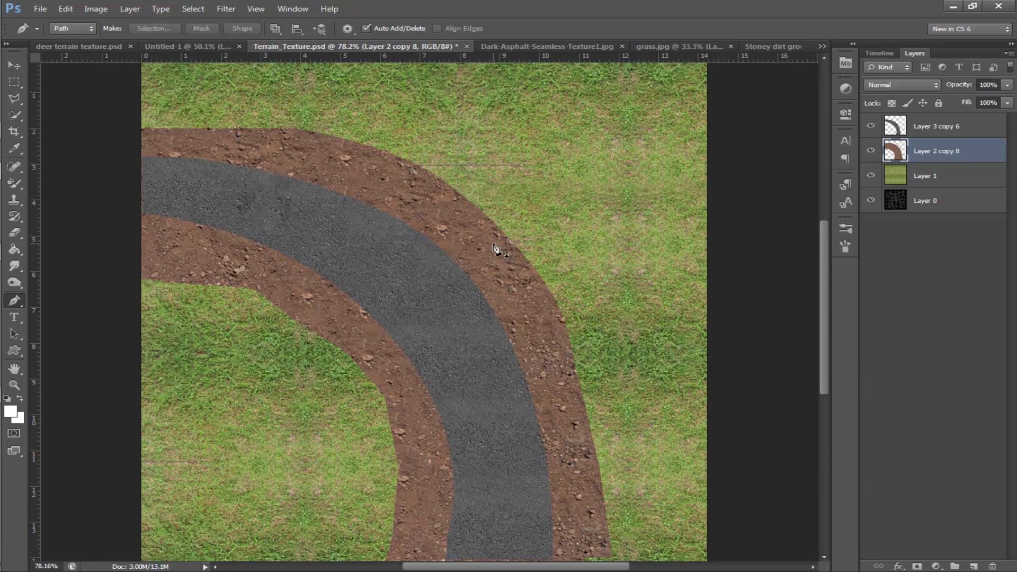
Step: Add a layer mask to the dirt layer and set up a black painting brush
{"action": "left_click", "coordinate": [916, 566]}
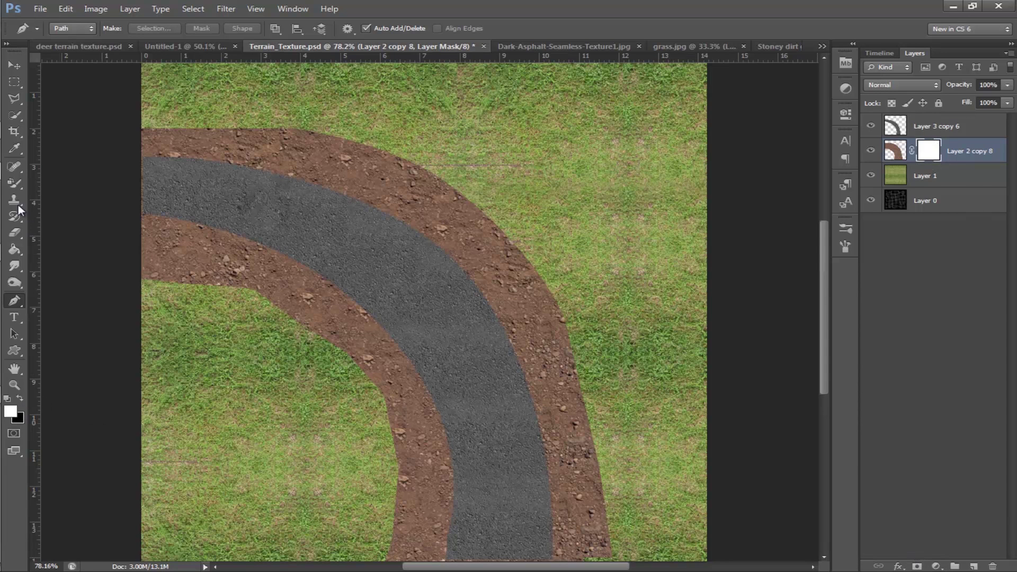
{"action": "left_click", "coordinate": [18, 182]}
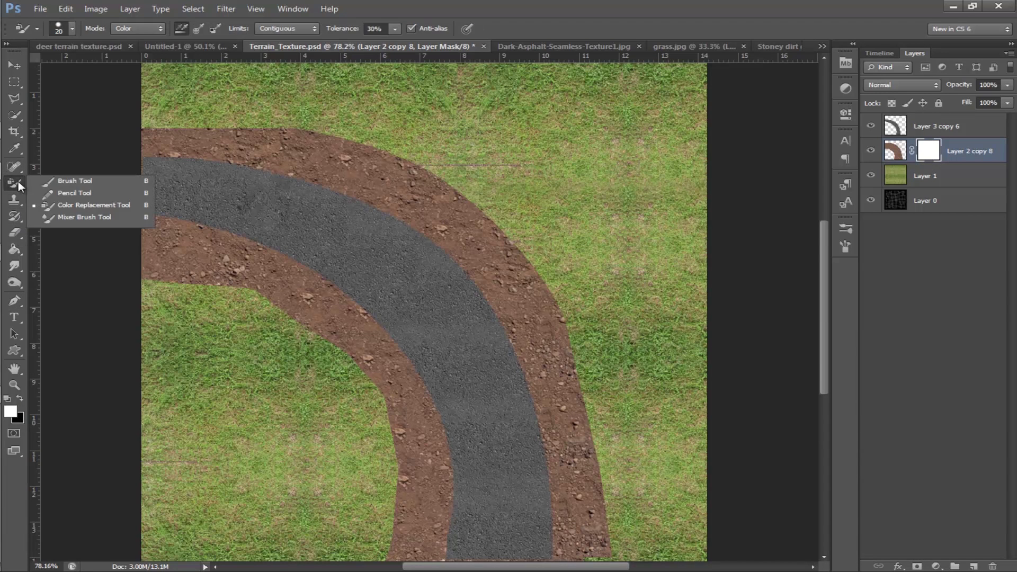
{"action": "left_click", "coordinate": [56, 179]}
{"action": "left_click", "coordinate": [10, 412]}
{"action": "mouse_move", "coordinate": [256, 483]}
{"action": "left_mouse_down"}
{"action": "mouse_move", "coordinate": [236, 535]}
{"action": "mouse_move", "coordinate": [238, 561]}
{"action": "left_mouse_up"}
{"action": "left_click", "coordinate": [572, 393]}
Step: Paint black along the dirt's outer and inner edges to fade them into the grass
{"action": "mouse_move", "coordinate": [148, 127]}
{"action": "left_mouse_down"}
{"action": "mouse_move", "coordinate": [415, 147]}
{"action": "mouse_move", "coordinate": [588, 328]}
{"action": "mouse_move", "coordinate": [536, 249]}
{"action": "left_mouse_up"}
{"action": "mouse_move", "coordinate": [527, 318]}
{"action": "left_mouse_down"}
{"action": "mouse_move", "coordinate": [572, 456]}
{"action": "mouse_move", "coordinate": [662, 519]}
{"action": "left_mouse_up"}
{"action": "mouse_move", "coordinate": [181, 275]}
{"action": "left_mouse_down"}
{"action": "mouse_move", "coordinate": [294, 294]}
{"action": "mouse_move", "coordinate": [389, 366]}
{"action": "mouse_move", "coordinate": [411, 559]}
{"action": "left_mouse_up"}
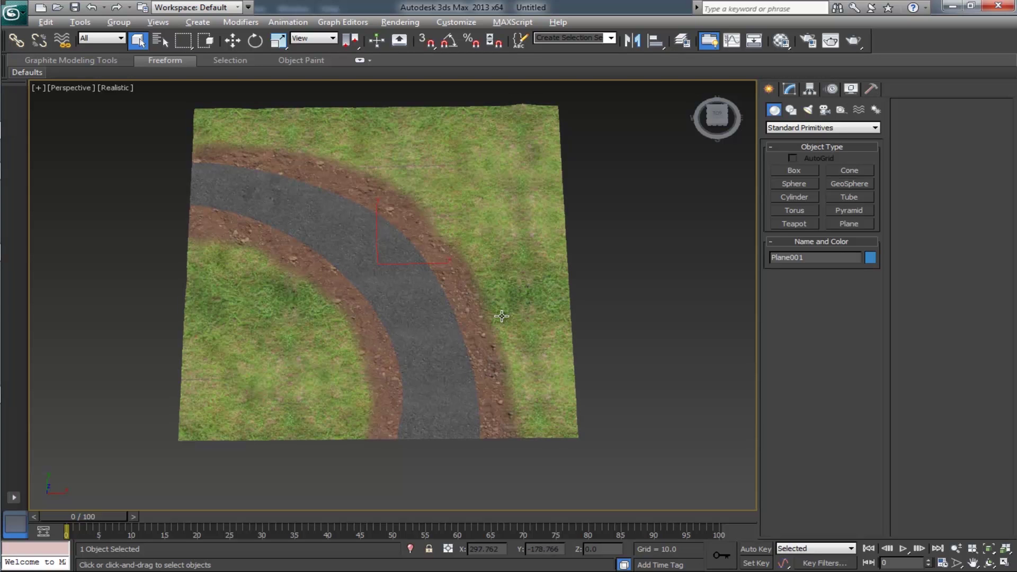
{"action": "middle_click_drag", "start_coordinate": [507, 318], "coordinate": [460, 267], "text": "alt"}
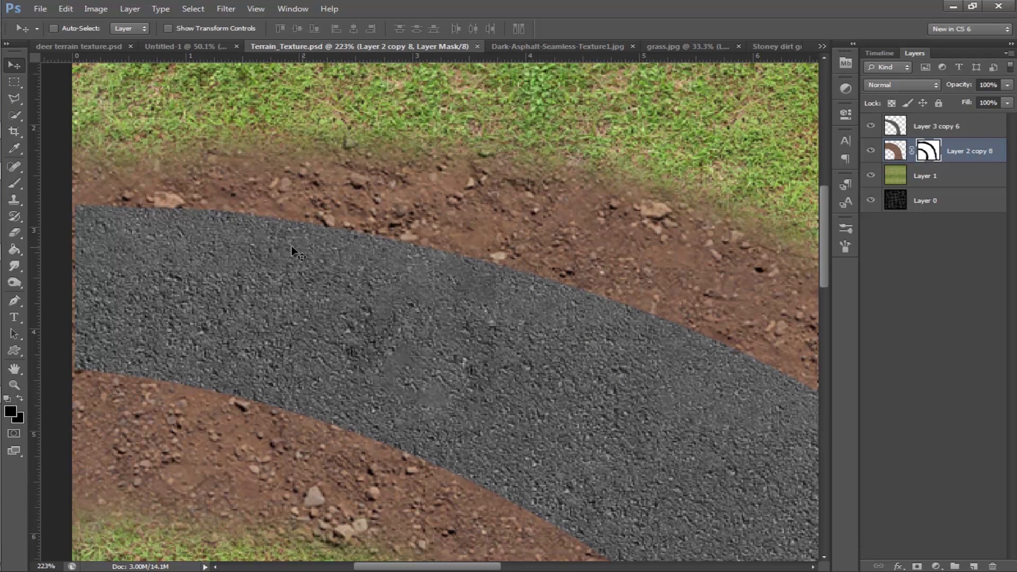
Step: Add a layer mask to the road layer and pick a scattered brush at size 30
{"action": "left_click", "coordinate": [934, 126]}
{"action": "left_click", "coordinate": [916, 566]}
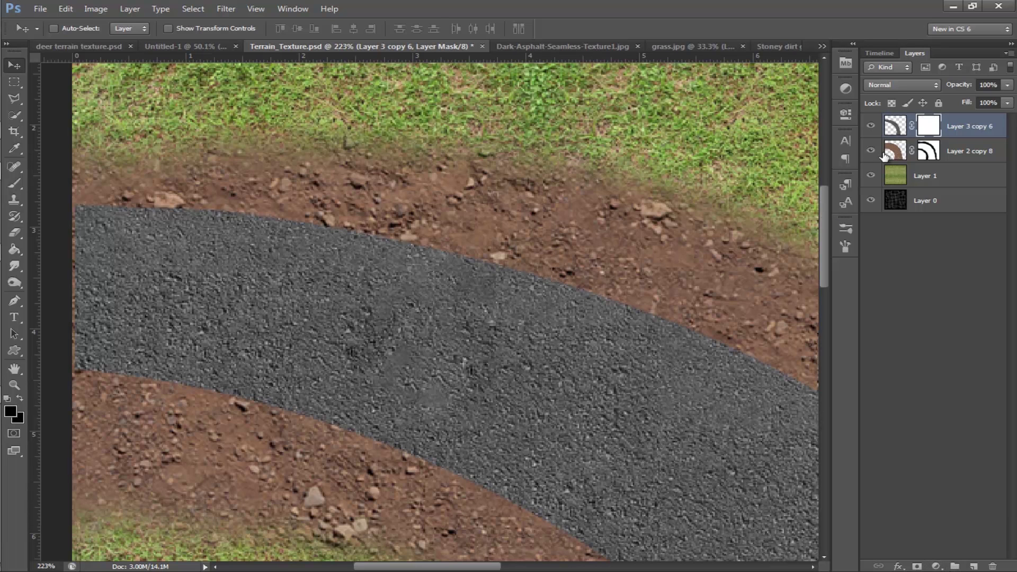
{"action": "key", "text": "b"}
{"action": "left_click", "coordinate": [73, 28]}
{"action": "left_click", "coordinate": [99, 157]}
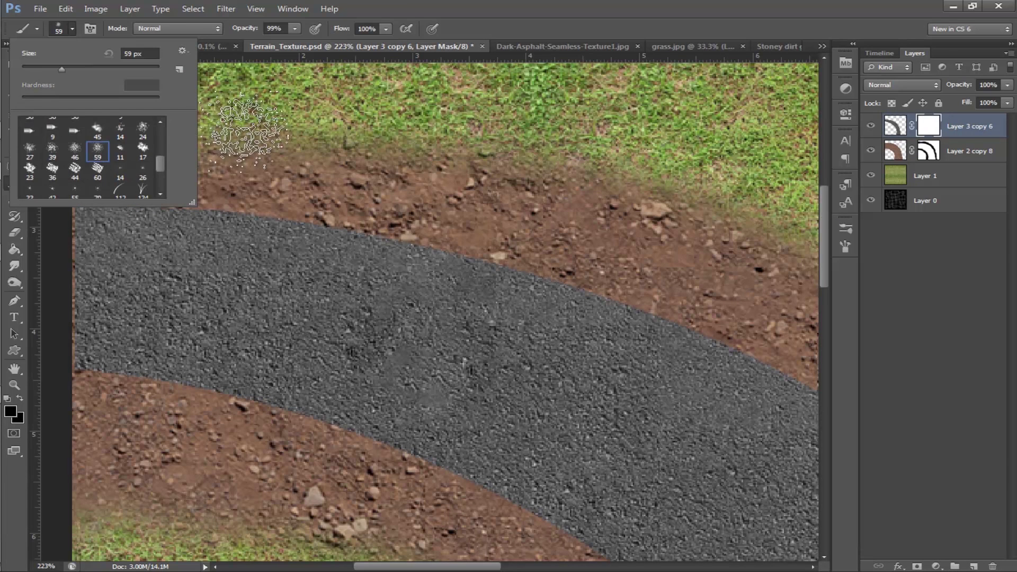
{"action": "left_click", "coordinate": [193, 169]}
{"action": "key", "text": "bracketleft"}
{"action": "key", "text": "bracketleft"}
{"action": "key", "text": "bracketleft"}
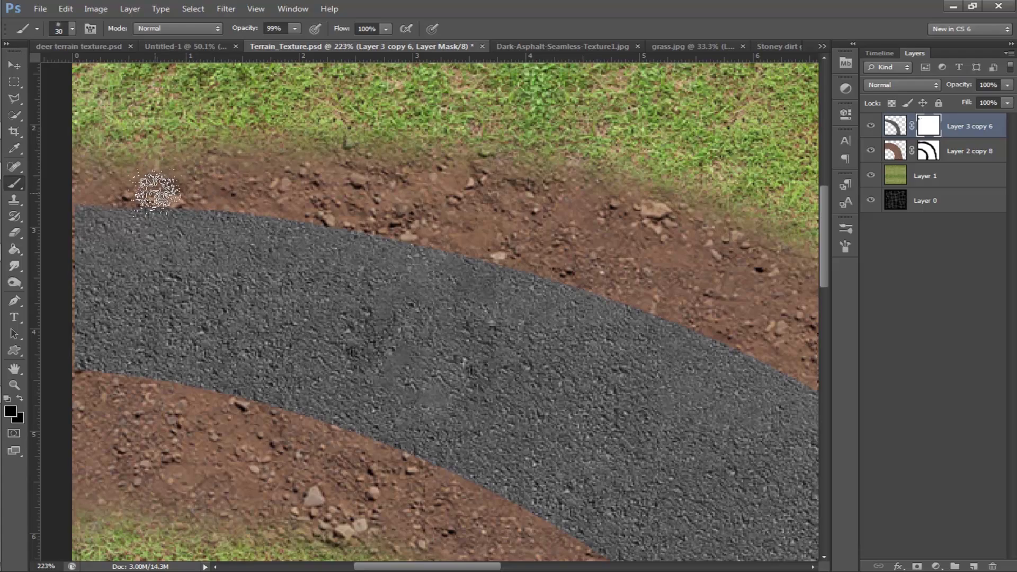
Step: Zoom and orbit the Perspective view to inspect the dirt-verged road, then return to Photoshop
{"action": "scroll", "coordinate": [157, 193], "scroll_direction": "down", "scroll_amount": 1, "text": "alt"}
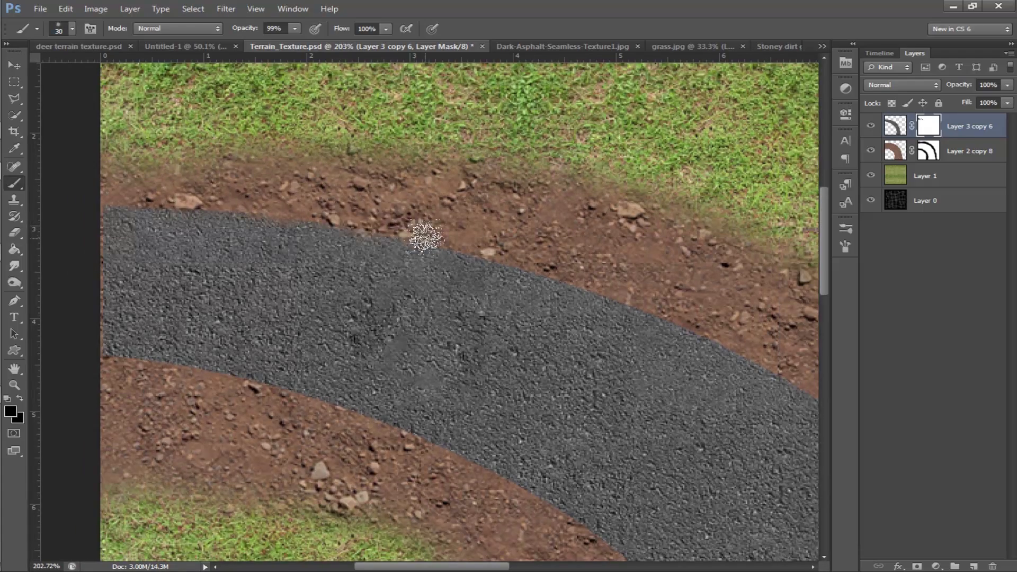
{"action": "scroll", "coordinate": [523, 238], "scroll_direction": "down", "scroll_amount": 2}
{"action": "scroll", "coordinate": [523, 239], "scroll_direction": "right", "scroll_amount": 3, "text": "ctrl"}
{"action": "scroll", "coordinate": [533, 232], "scroll_direction": "down", "scroll_amount": 5}
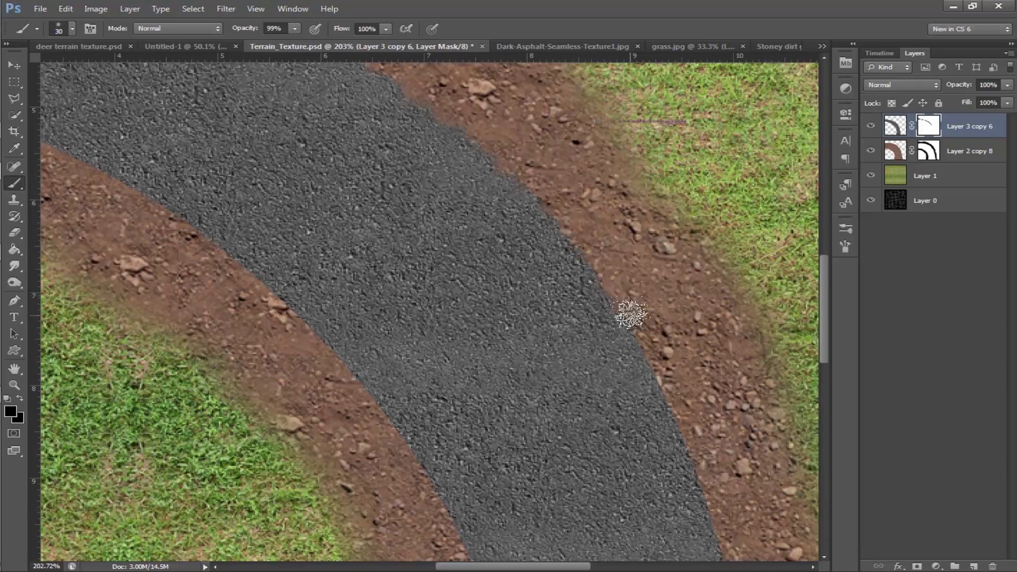
{"action": "scroll", "coordinate": [604, 269], "scroll_direction": "right", "scroll_amount": 4, "text": "ctrl"}
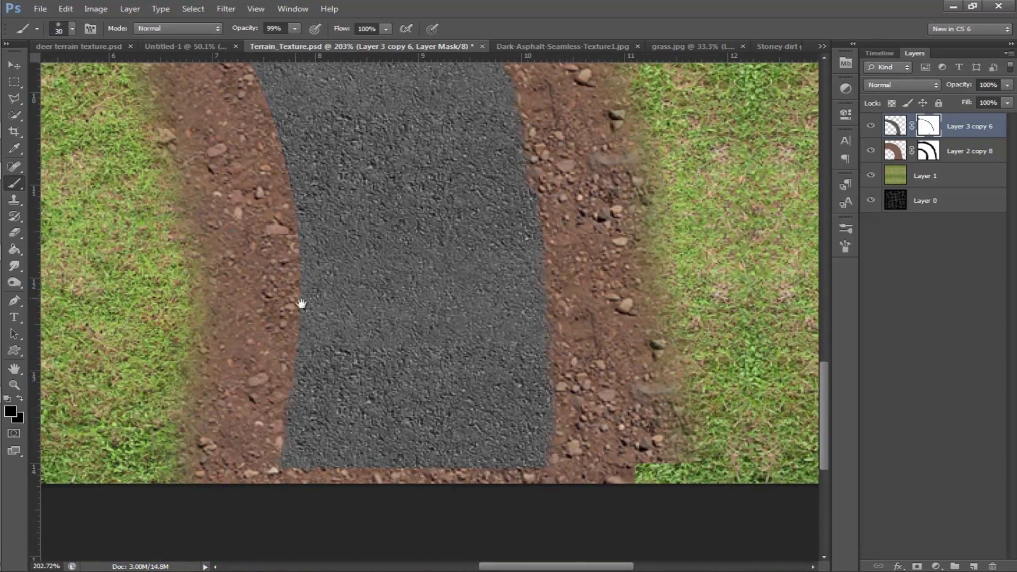
{"action": "scroll", "coordinate": [299, 302], "scroll_direction": "up", "scroll_amount": 5}
{"action": "scroll", "coordinate": [395, 420], "scroll_direction": "left", "scroll_amount": 3, "text": "ctrl"}
{"action": "left_click_drag", "start_coordinate": [332, 287], "coordinate": [454, 344]}
{"action": "scroll", "coordinate": [232, 287], "scroll_direction": "down", "scroll_amount": 4, "text": "alt"}
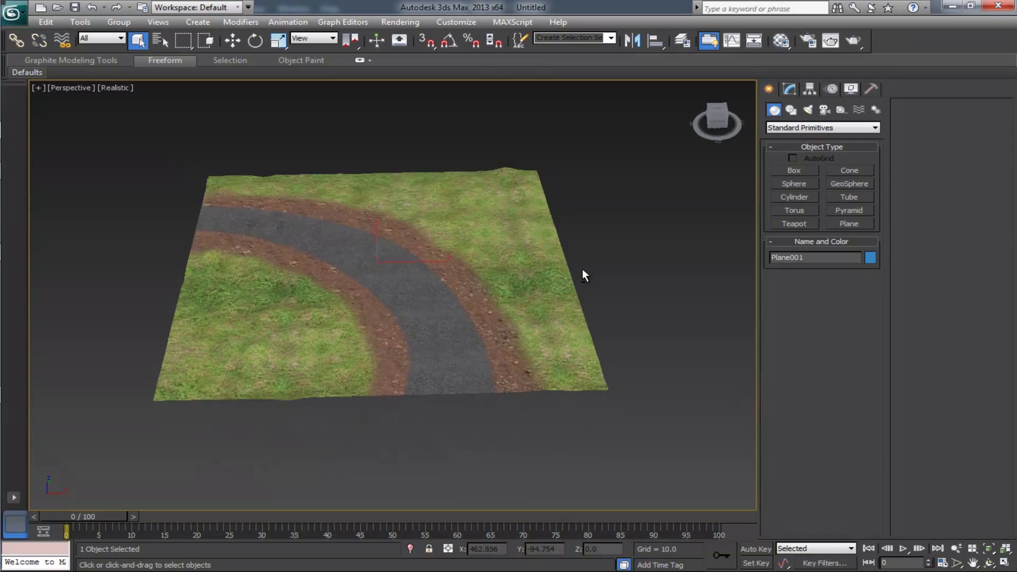
{"action": "middle_click_drag", "start_coordinate": [581, 272], "coordinate": [567, 250], "text": "alt"}
{"action": "middle_click_drag", "start_coordinate": [626, 311], "coordinate": [379, 262], "text": "alt"}
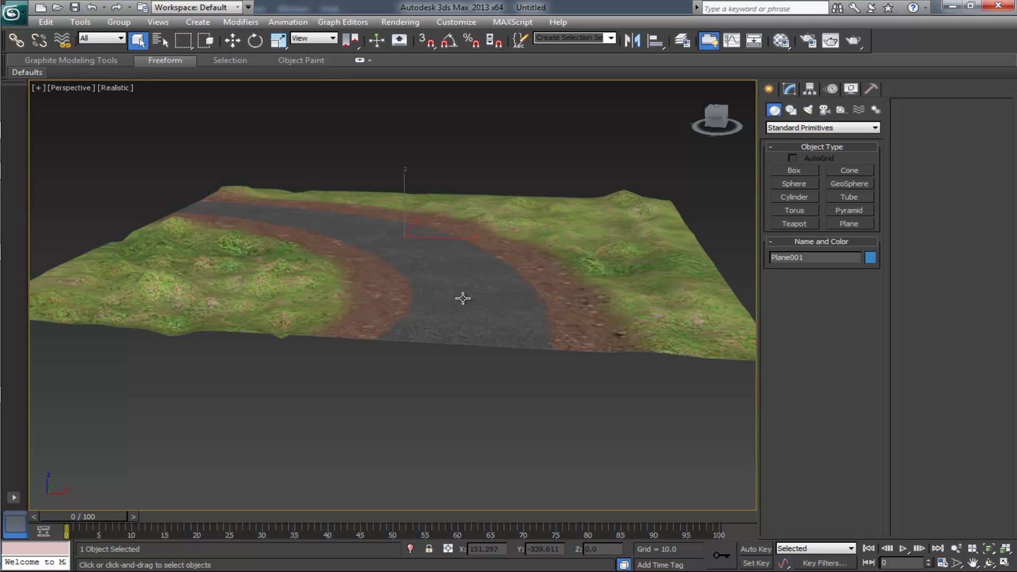
{"action": "scroll", "coordinate": [457, 295], "scroll_direction": "up", "scroll_amount": 1}
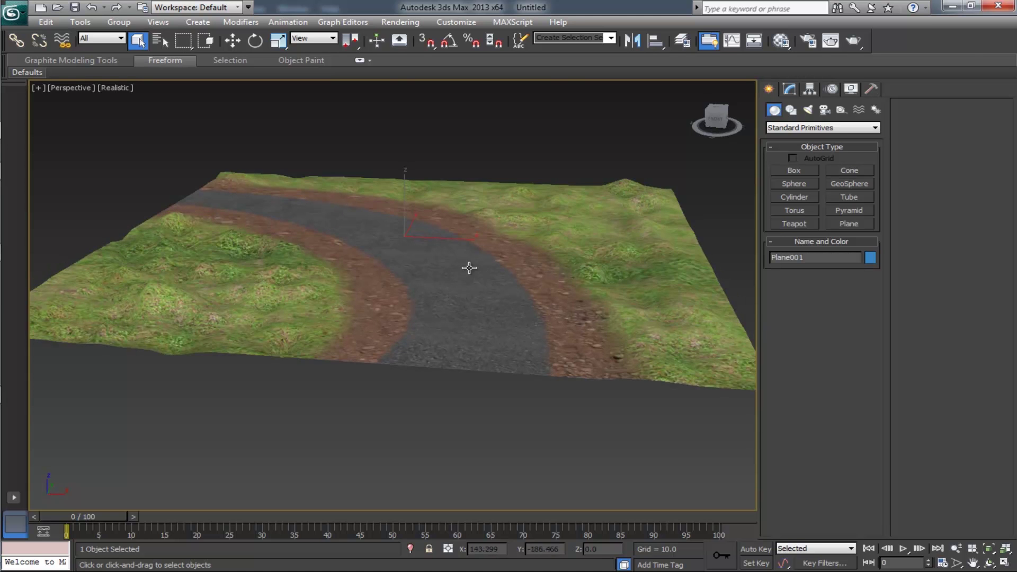
{"action": "key", "text": "alt+Tab"}
Step: Hide all four texture layers and add a white-filled layer above Layer 1
{"action": "left_click", "coordinate": [872, 201]}
{"action": "left_click", "coordinate": [871, 176]}
{"action": "left_click", "coordinate": [871, 151]}
{"action": "left_click", "coordinate": [871, 125]}
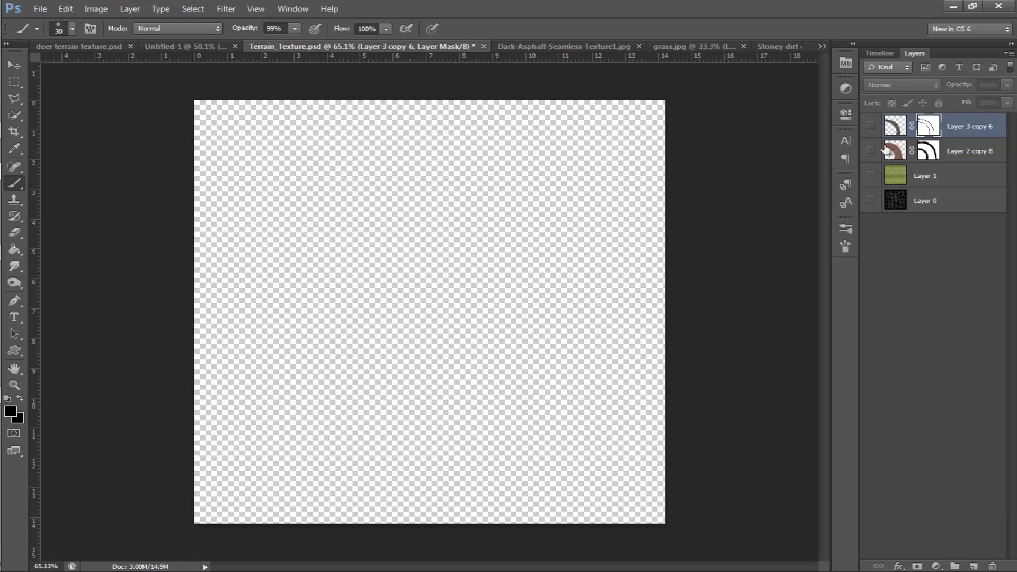
{"action": "left_click", "coordinate": [938, 183]}
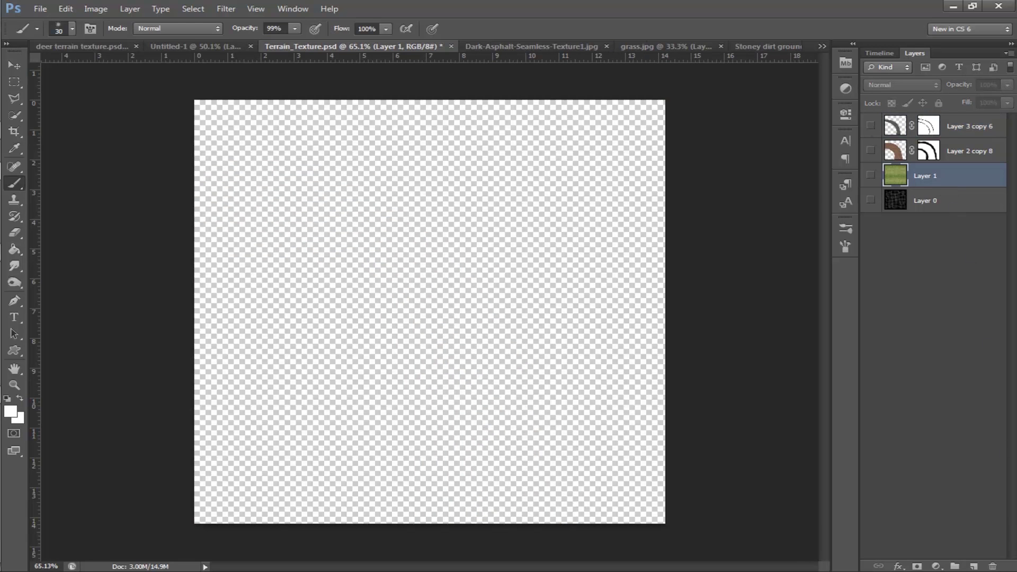
{"action": "left_click", "coordinate": [974, 566]}
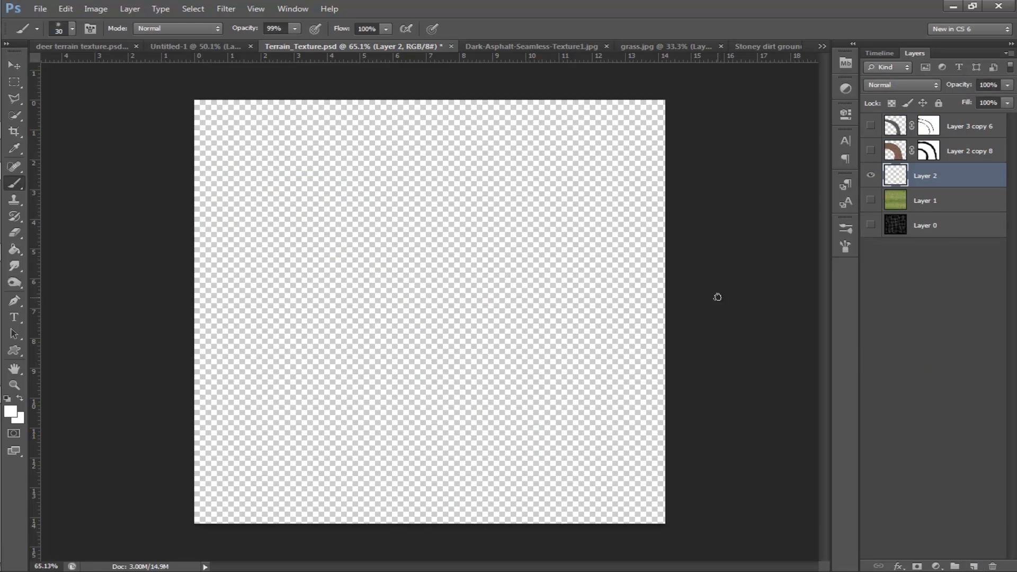
{"action": "key", "text": "g"}
{"action": "left_click", "coordinate": [333, 318]}
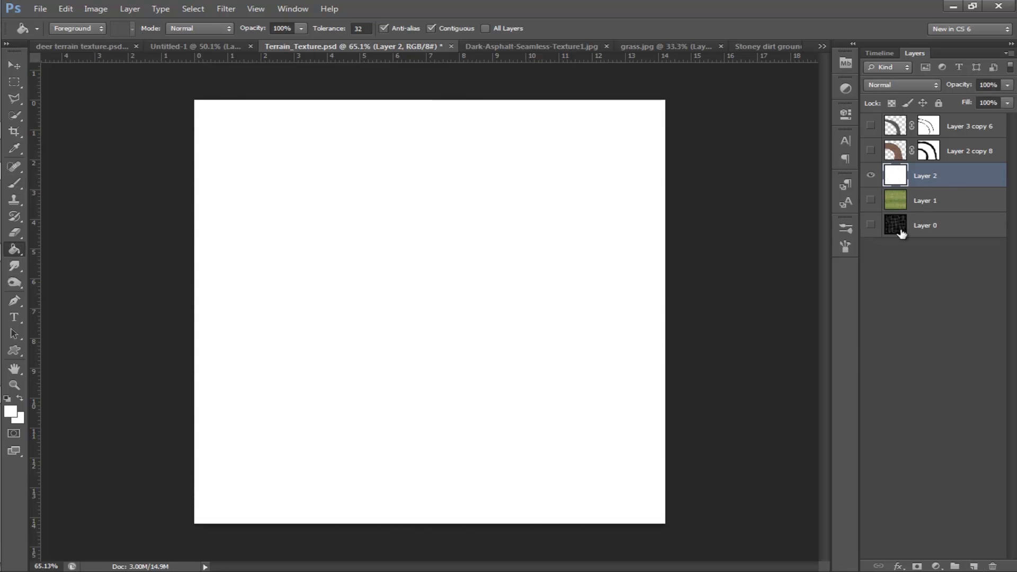
Step: Apply the road layer's mask and fill the road shape black on a new top layer
{"action": "left_click", "coordinate": [871, 126]}
{"action": "right_click", "coordinate": [930, 130]}
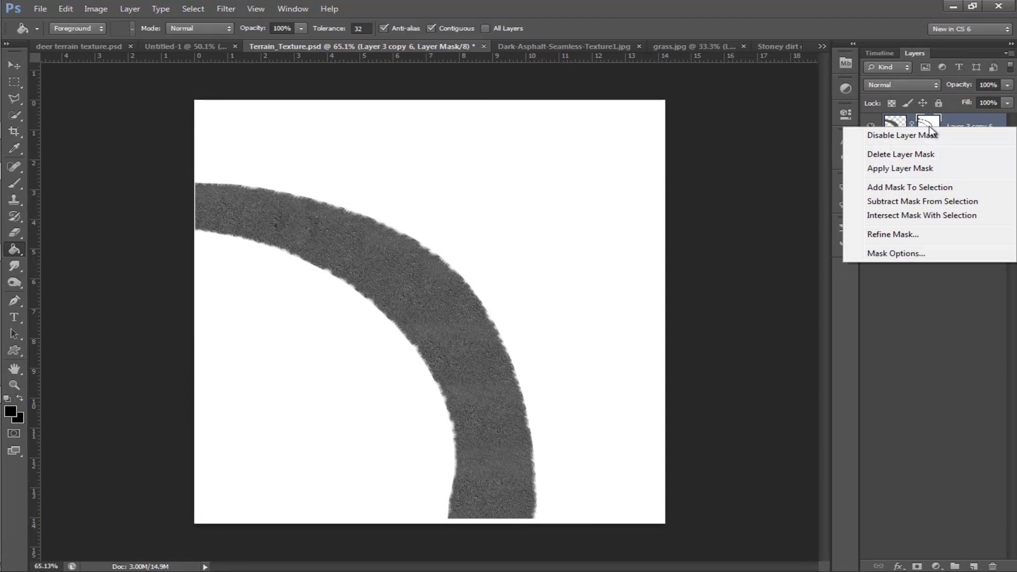
{"action": "left_click", "coordinate": [922, 168]}
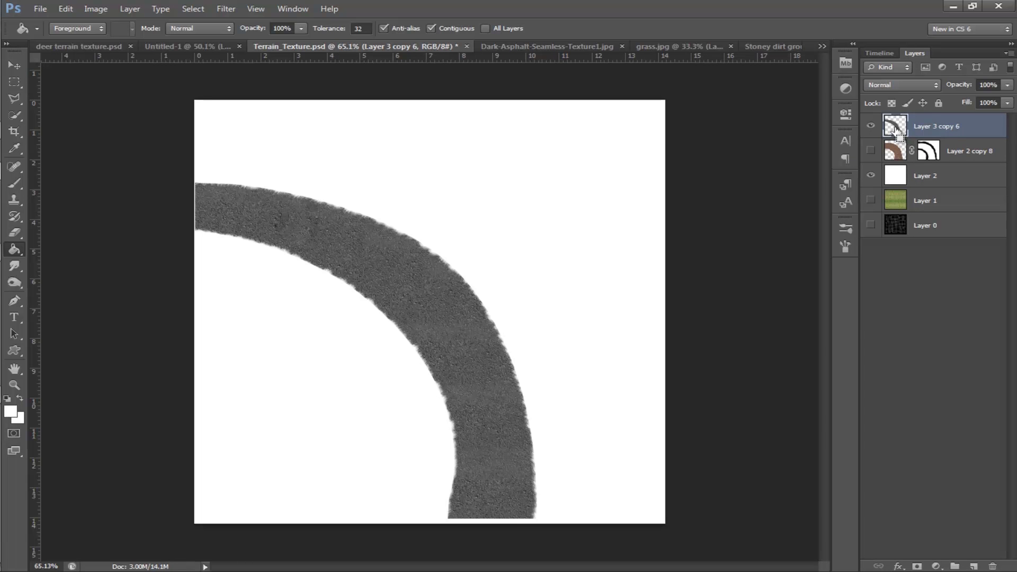
{"action": "left_click", "coordinate": [895, 127], "text": "ctrl"}
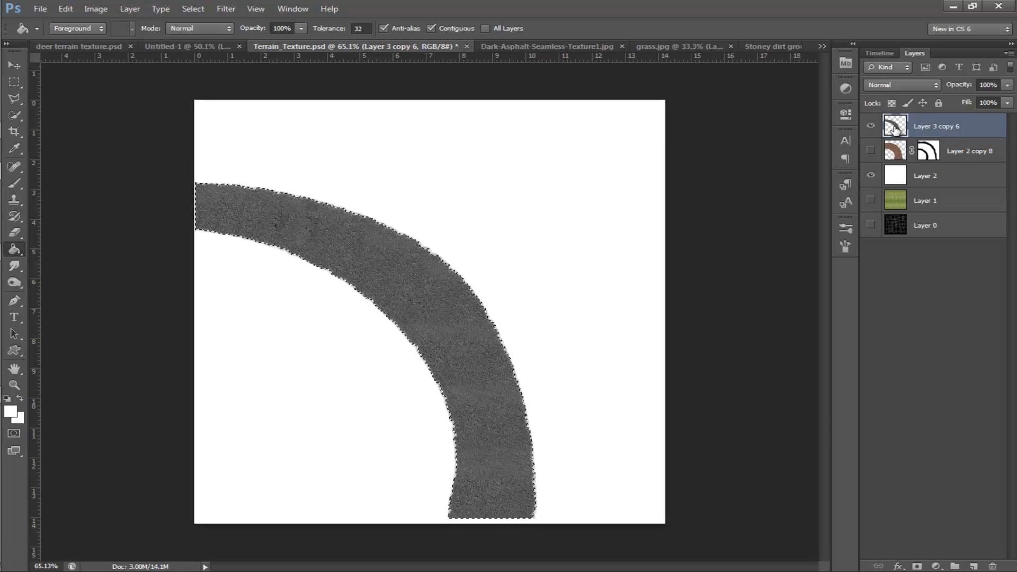
{"action": "left_click", "coordinate": [974, 566]}
{"action": "key", "text": "d"}
{"action": "left_click", "coordinate": [419, 306]}
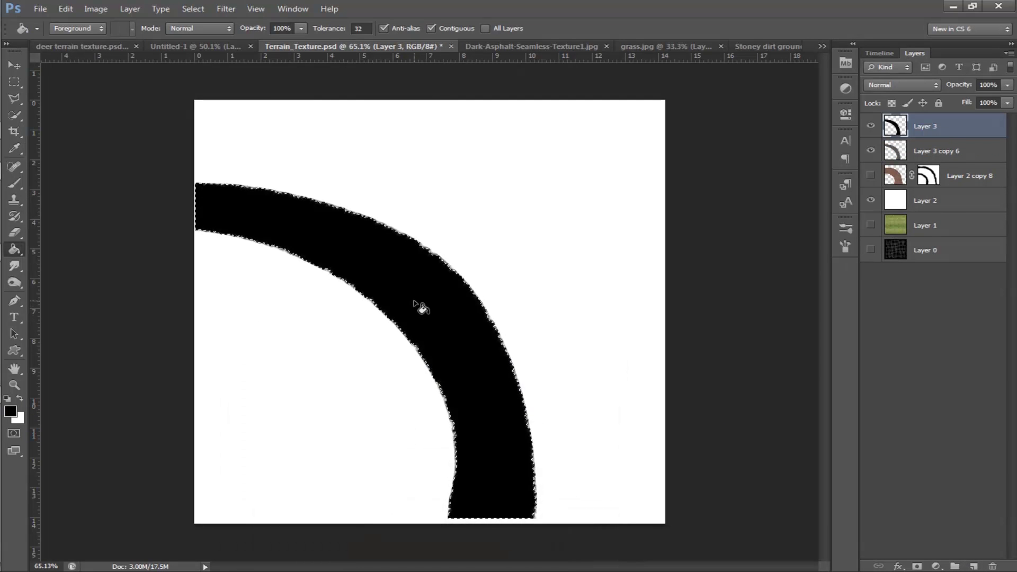
{"action": "key", "text": "ctrl+d"}
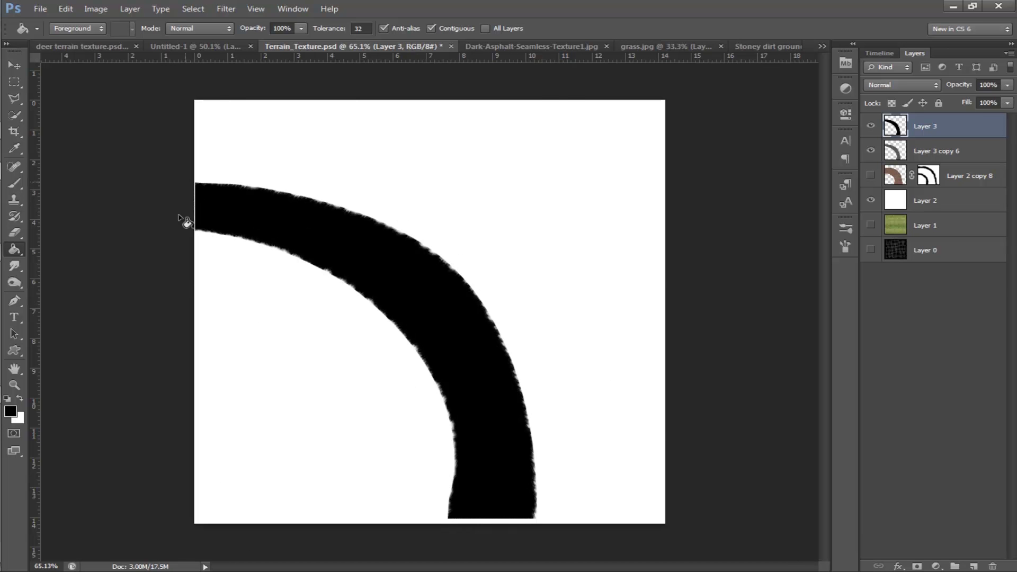
Step: Save the map as Terrain_displacement
{"action": "key", "text": "ctrl+shift+s"}
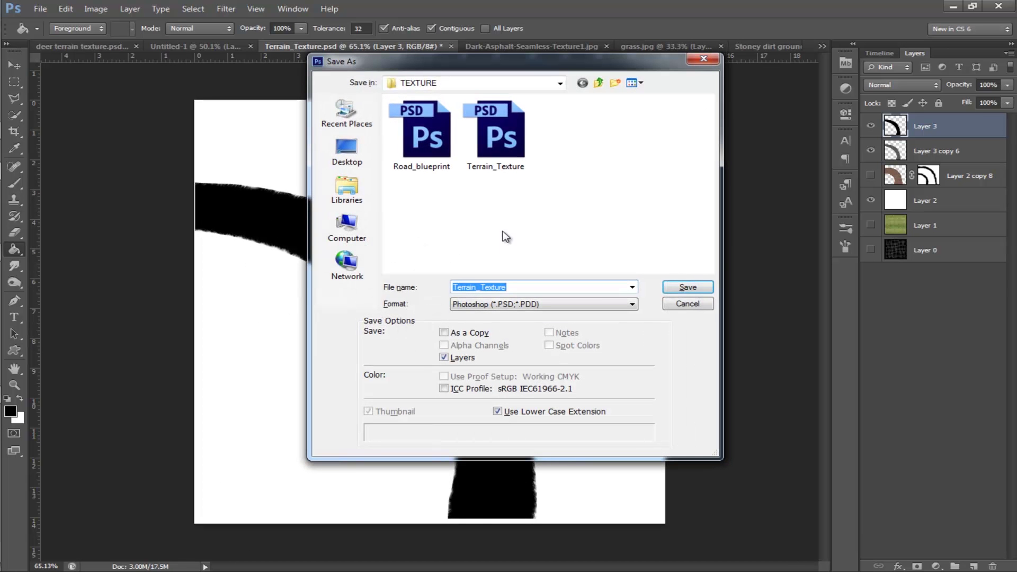
{"action": "type", "text": "Terrain_displacement"}
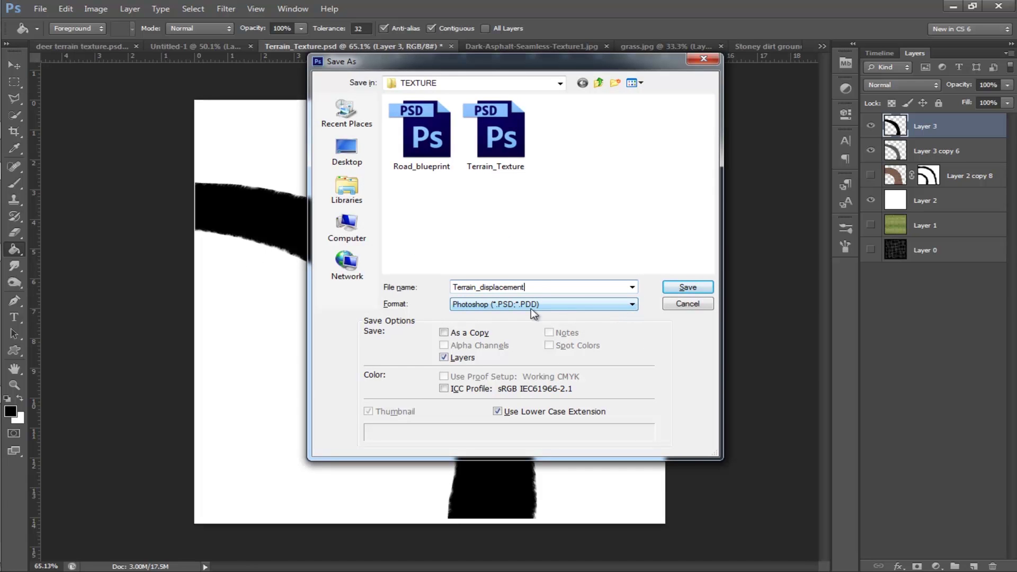
{"action": "left_click", "coordinate": [682, 293]}
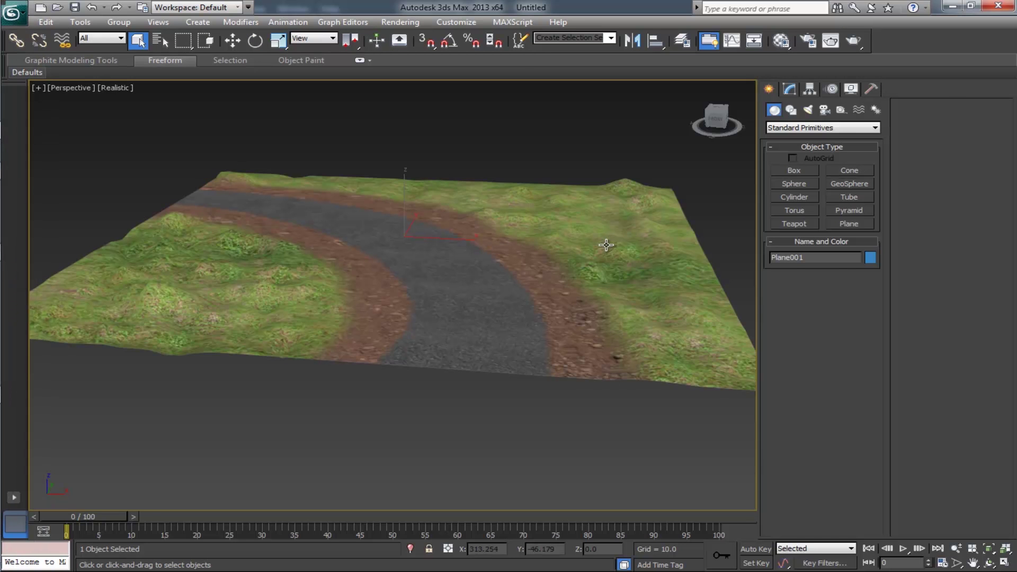
Step: Load Terrain_displacement.psd as a flattened Bitmap in the terrain material's Displace slot, amount 10
{"action": "key", "text": "m"}
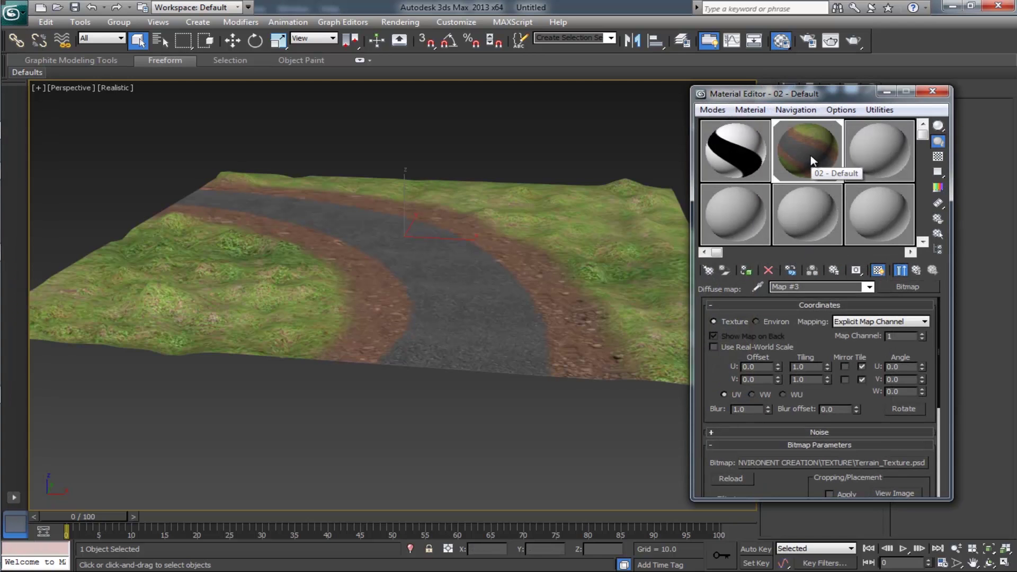
{"action": "left_click", "coordinate": [914, 270]}
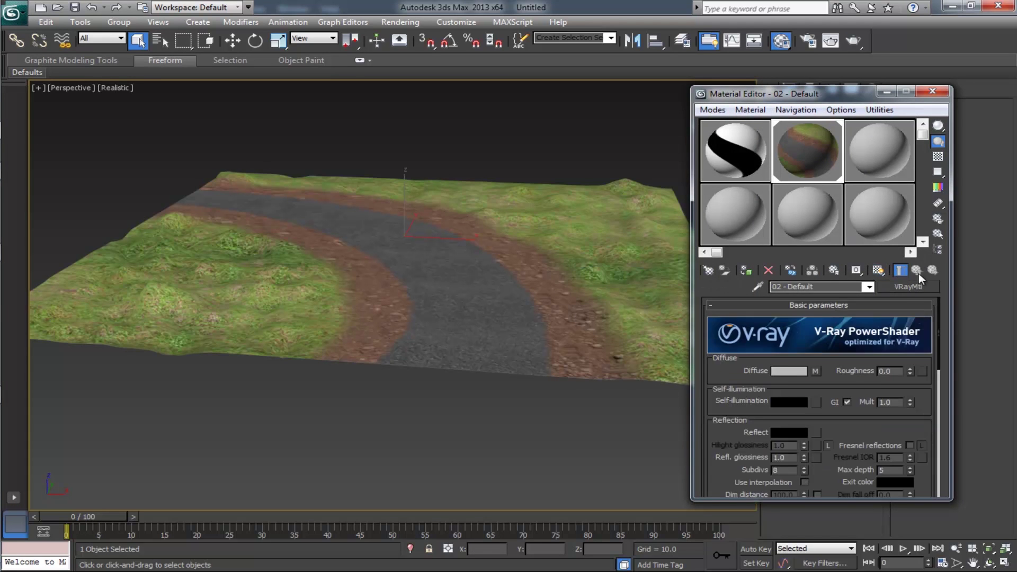
{"action": "scroll", "coordinate": [807, 452], "scroll_direction": "down", "scroll_amount": 10}
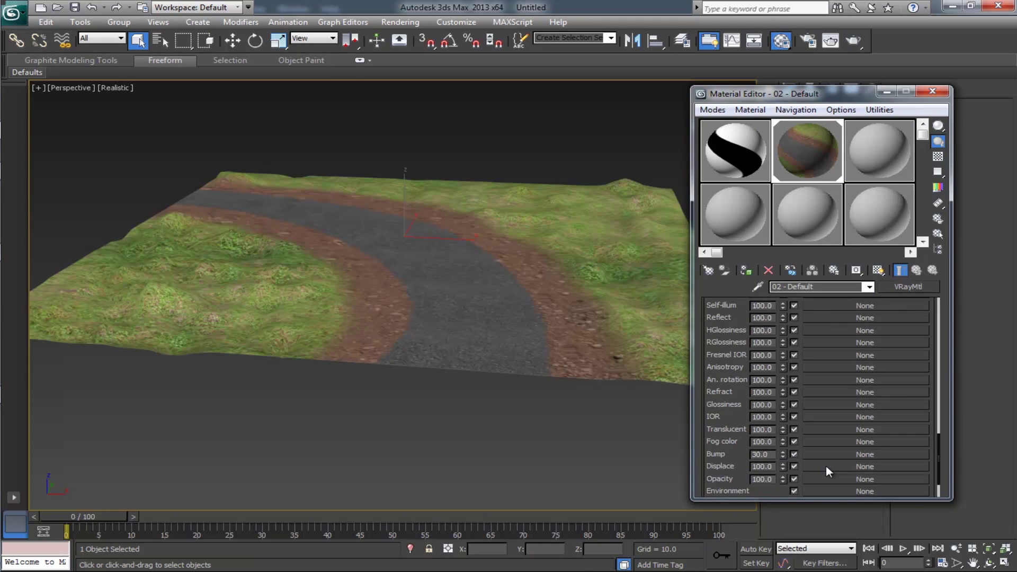
{"action": "left_click", "coordinate": [826, 467]}
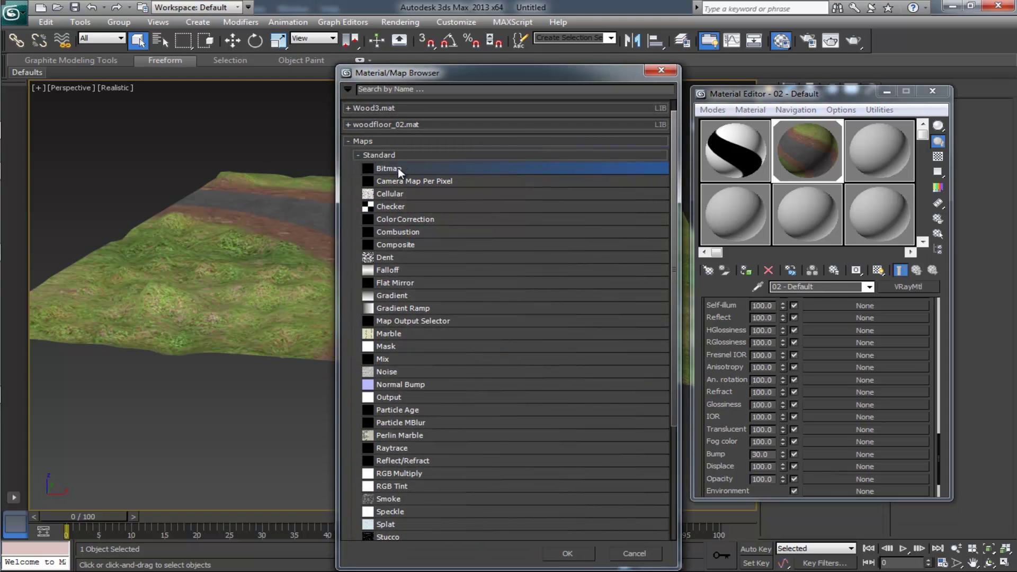
{"action": "double_click", "coordinate": [399, 168]}
{"action": "left_click", "coordinate": [210, 111]}
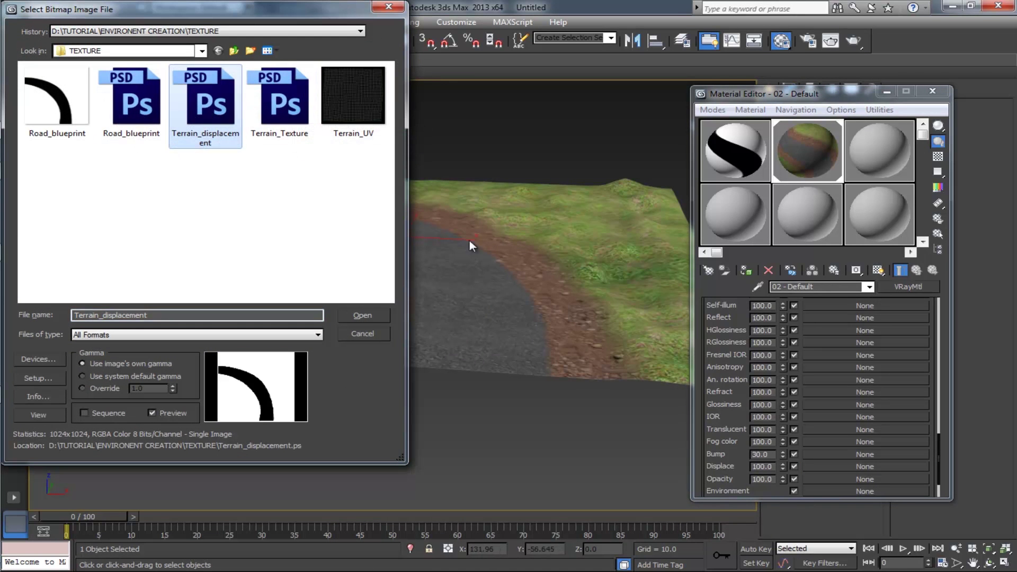
{"action": "left_click", "coordinate": [363, 316]}
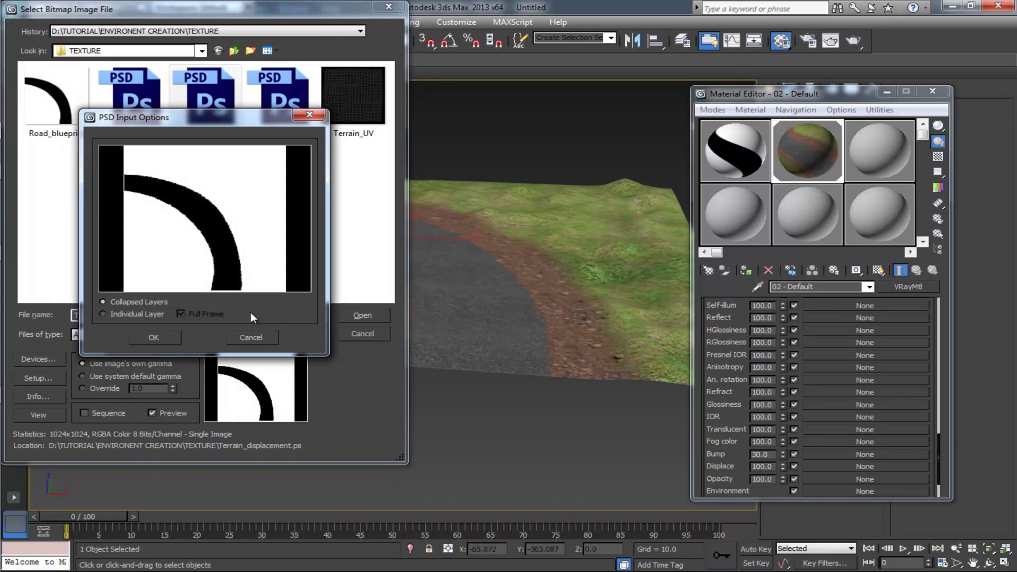
{"action": "left_click", "coordinate": [153, 337]}
{"action": "left_click", "coordinate": [917, 271]}
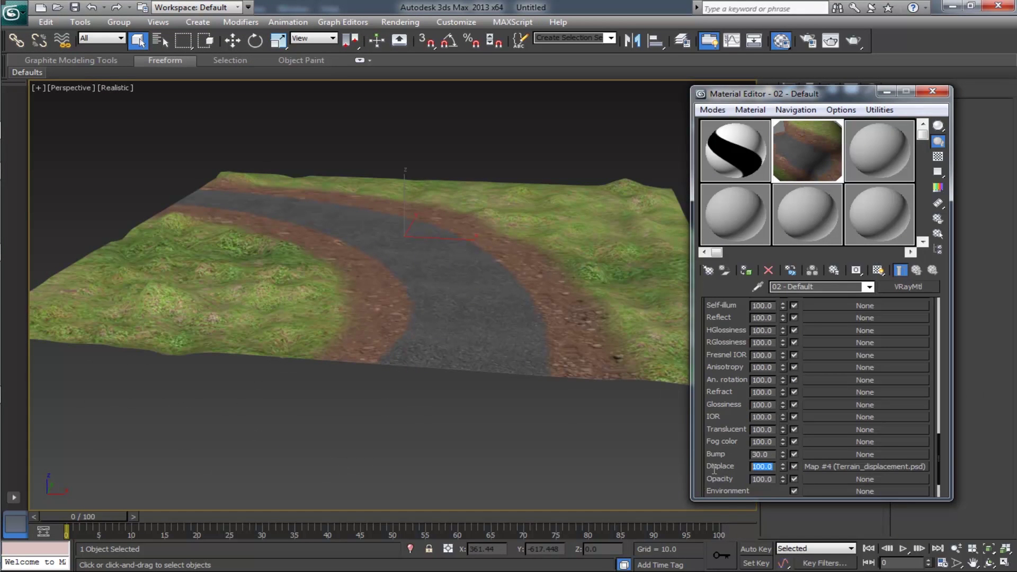
{"action": "type", "text": "10"}
{"action": "key", "text": "Return"}
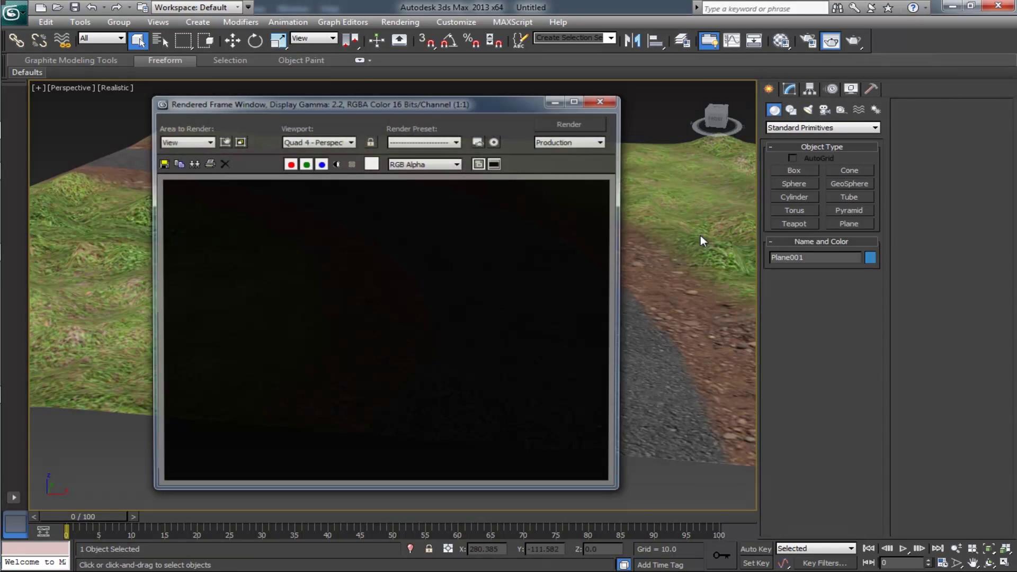
Step: Render a V-Ray production test of the displaced terrain, dismissing the V-Ray log window
{"action": "left_click", "coordinate": [569, 124]}
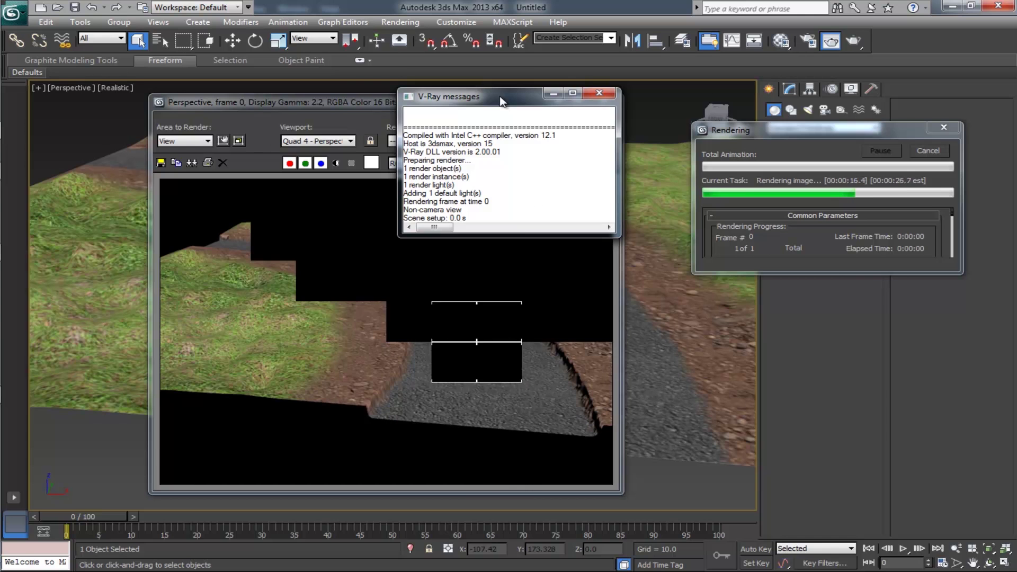
{"action": "left_click", "coordinate": [599, 93]}
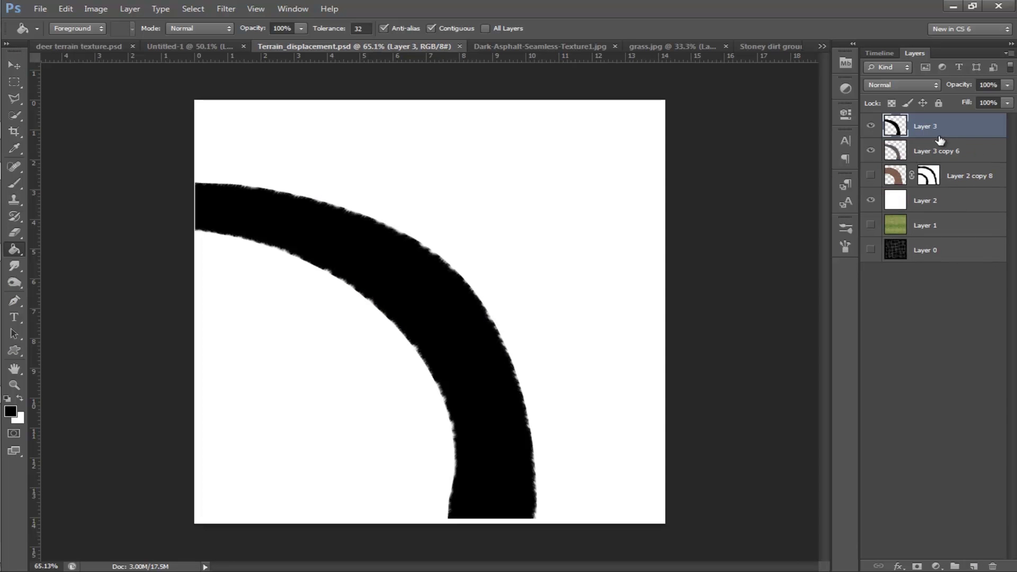
Step: Stamp the visible layers into a merged Layer 4 and invert it, making the road white
{"action": "left_click_drag", "start_coordinate": [940, 140], "coordinate": [939, 132]}
{"action": "key", "text": "ctrl+alt+shift+e"}
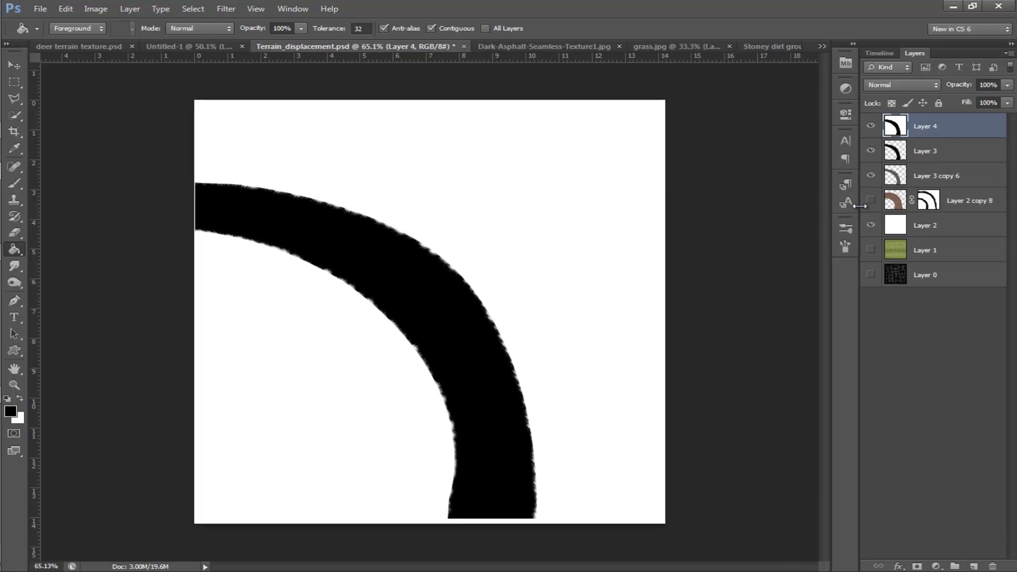
{"action": "key", "text": "ctrl+i"}
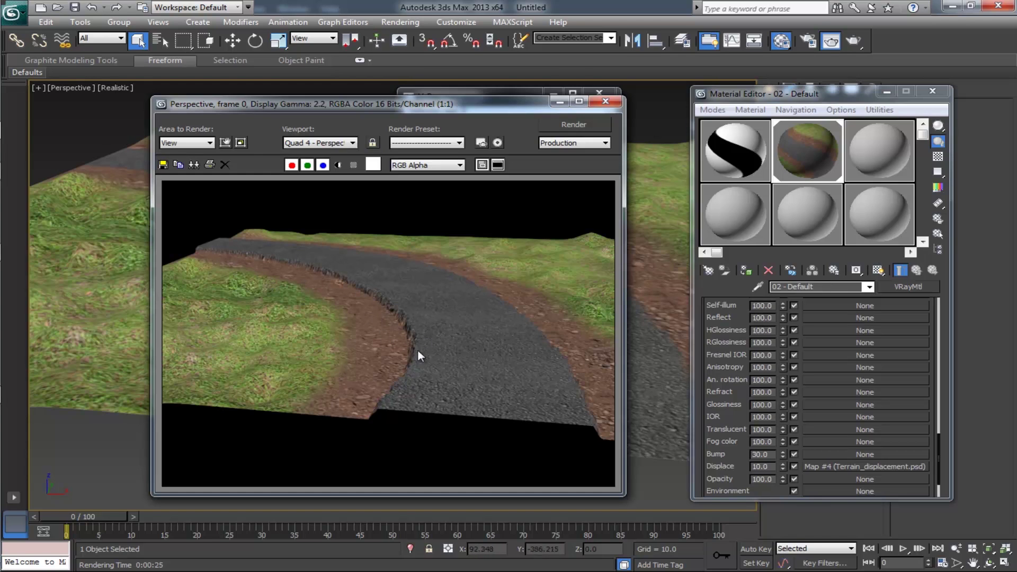
Step: Change the Displace amount to 5 and re-render the terrain in V-Ray
{"action": "double_click", "coordinate": [762, 466]}
{"action": "type", "text": "5"}
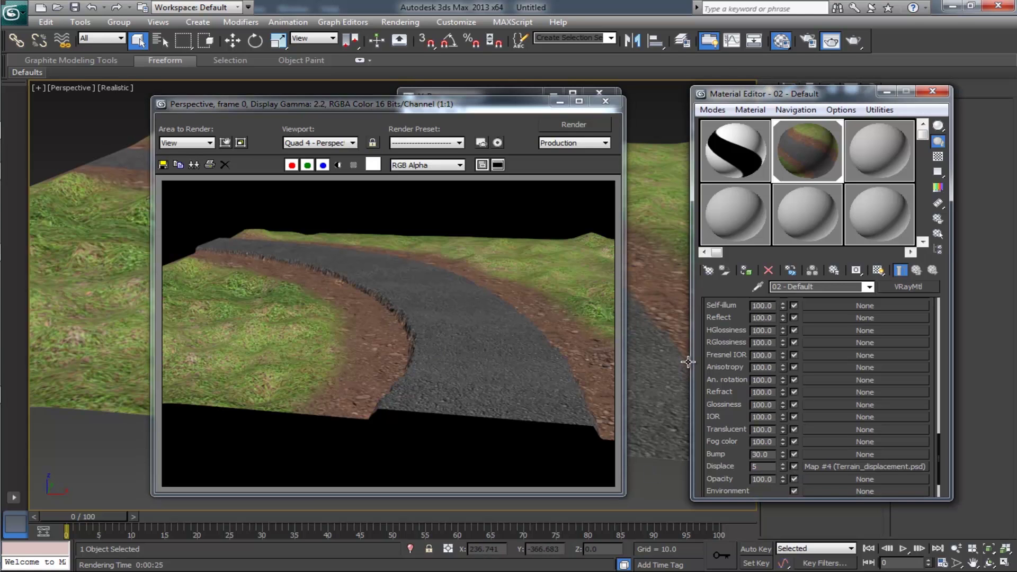
{"action": "left_click", "coordinate": [585, 123]}
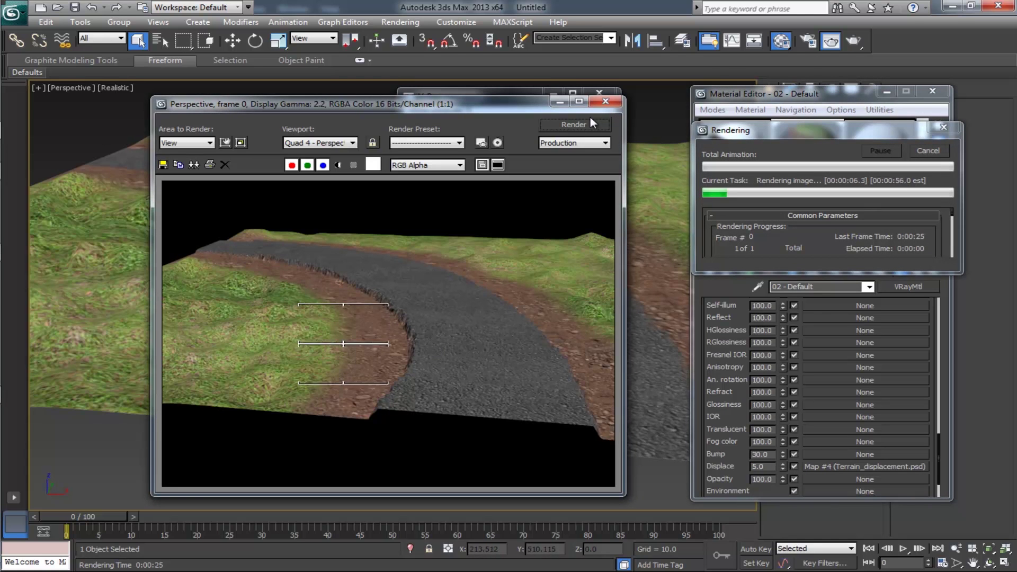